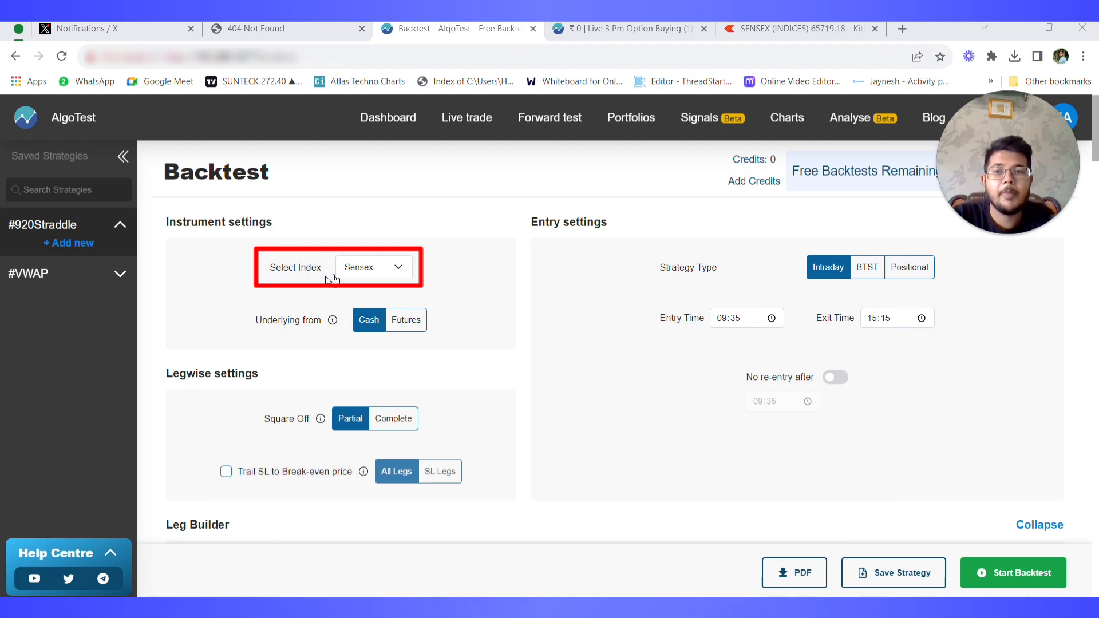
Step: Choose Sensex as the backtest index and set the strategy's entry time to 09:30
left_click(372, 279)
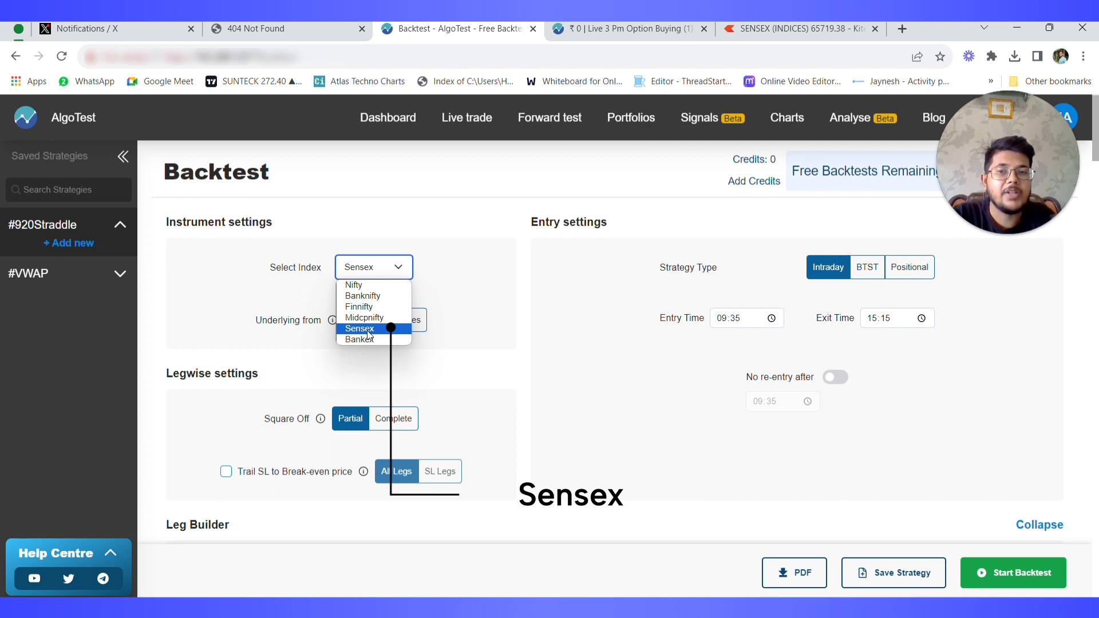
left_click(367, 330)
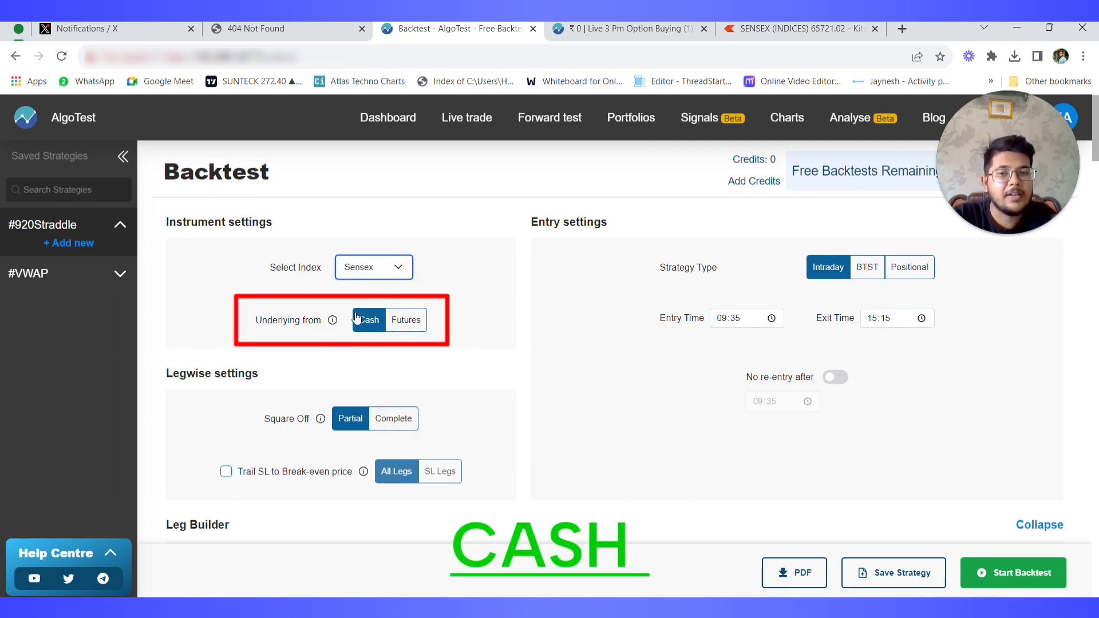
left_click(733, 321)
type("30")
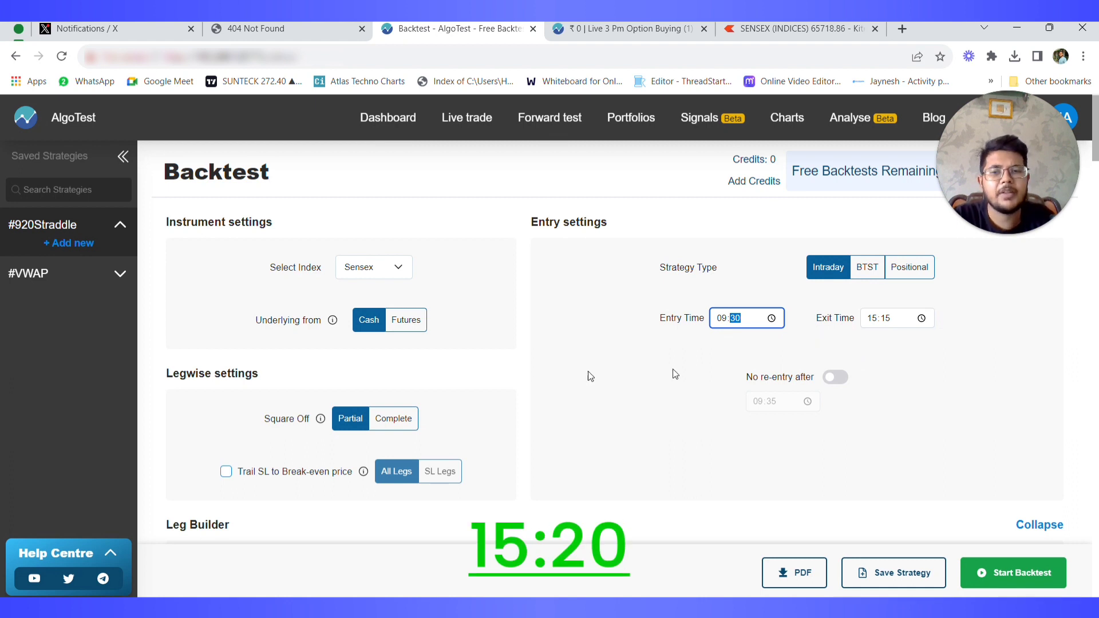
Step: Look through the legwise settings, the leg builder and the configured legs of the strategy
scroll(522, 382, "down", 1)
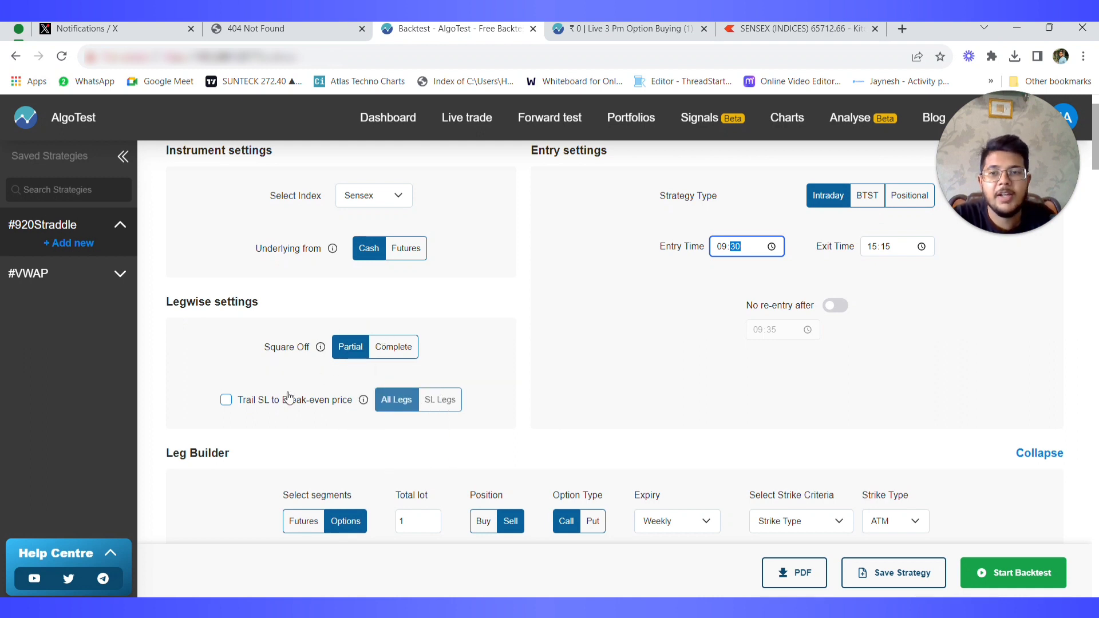
scroll(281, 426, "down", 1)
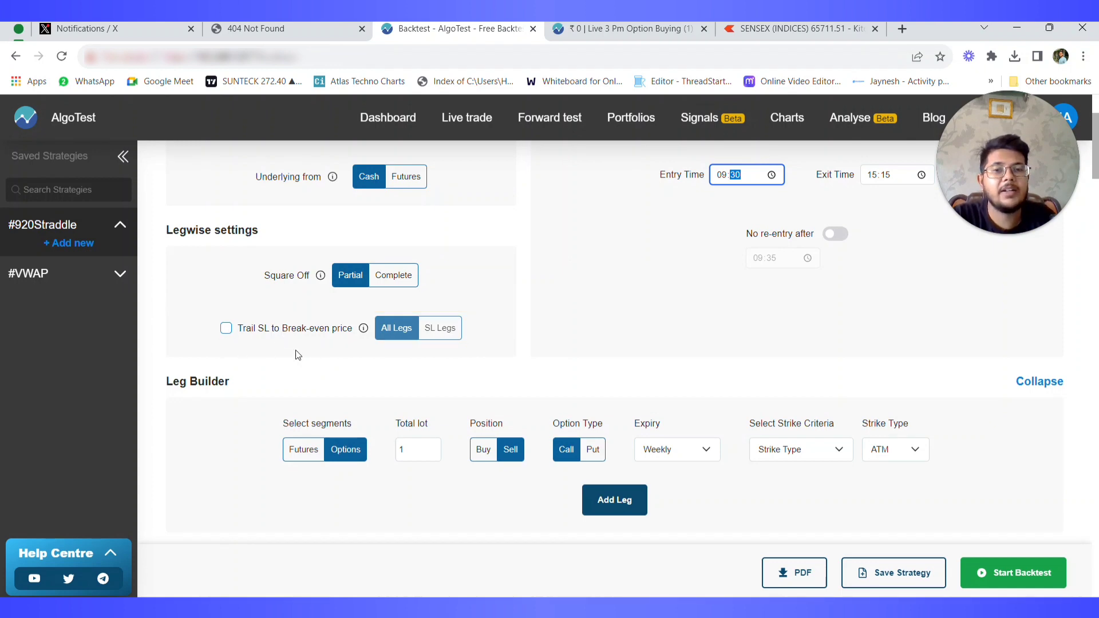
scroll(879, 387, "down", 2)
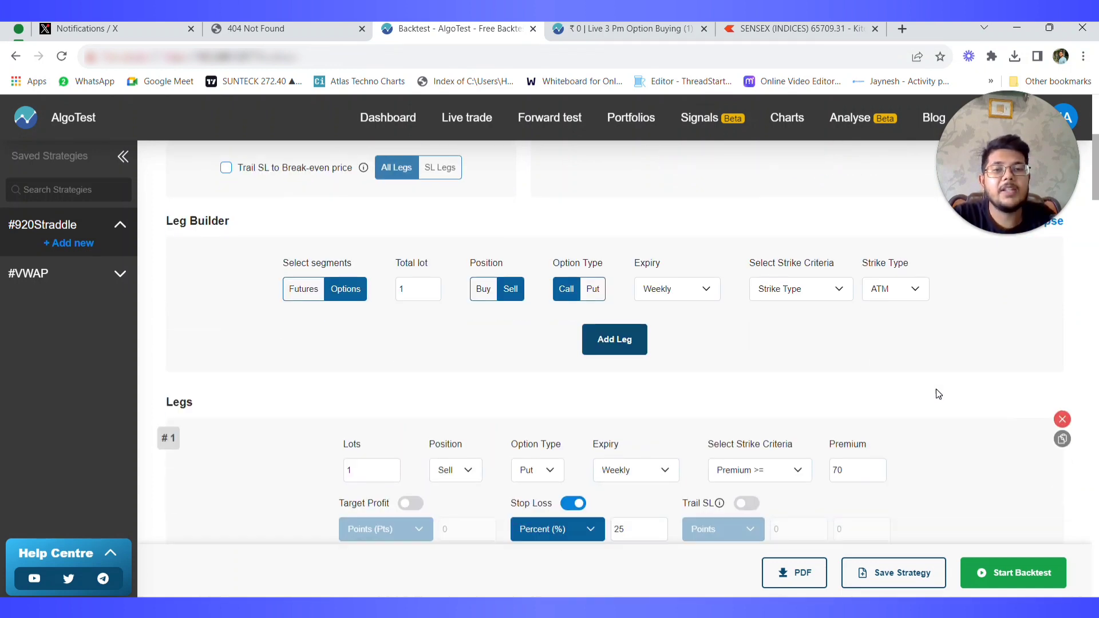
scroll(936, 389, "down", 2)
scroll(938, 394, "up", 1)
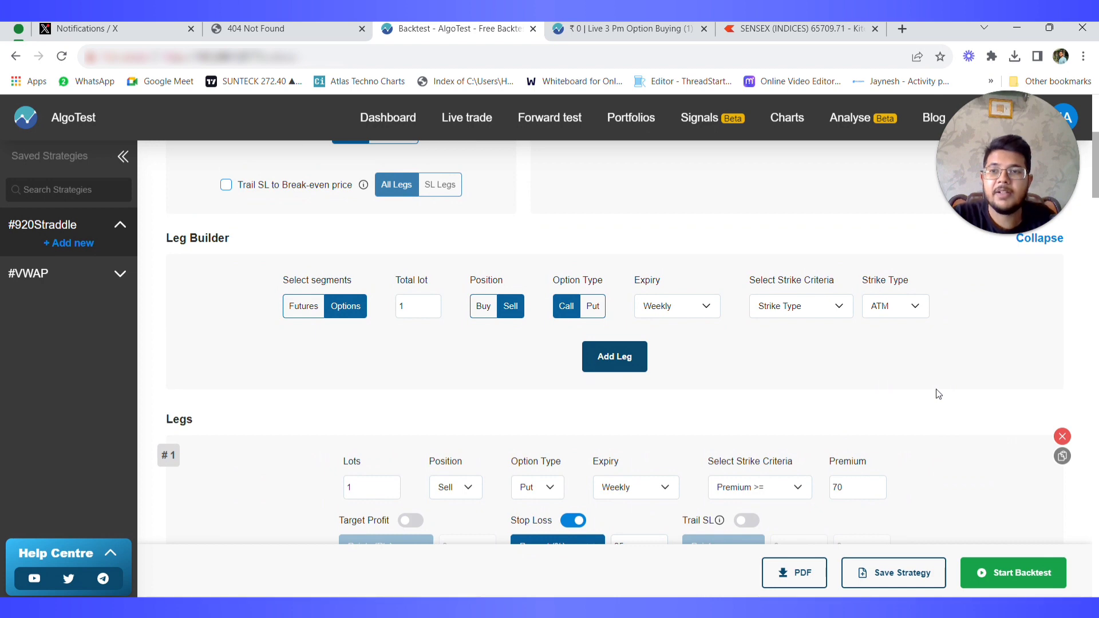
scroll(938, 394, "down", 2)
scroll(938, 393, "down", 2)
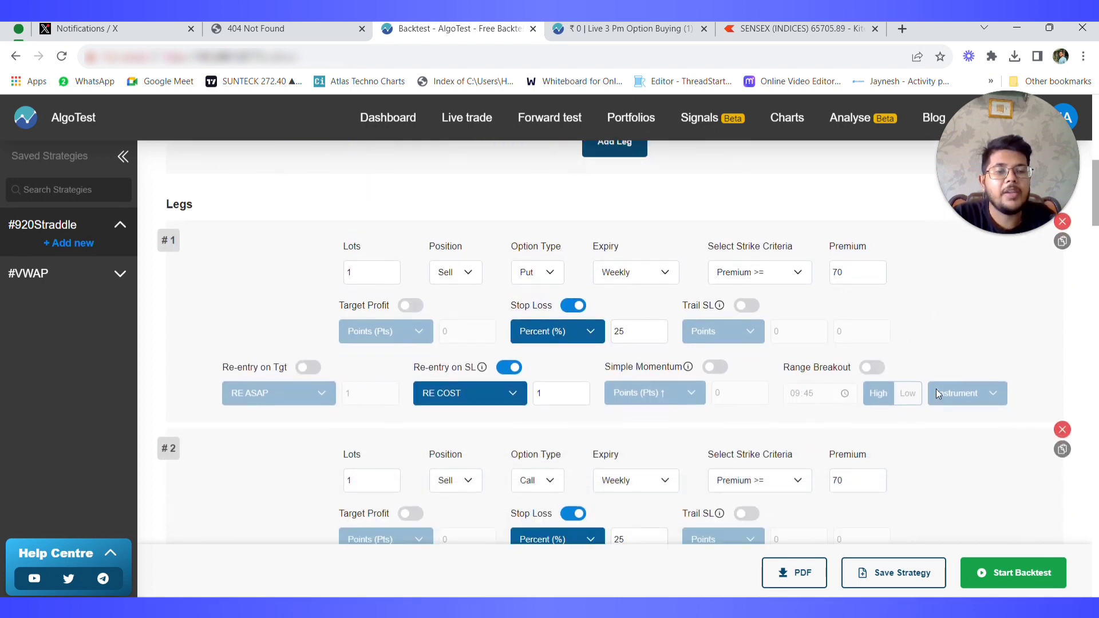
Step: Check the Sensex option prices in the Kite watchlist and return to the AlgoTest backtest
left_click(832, 25)
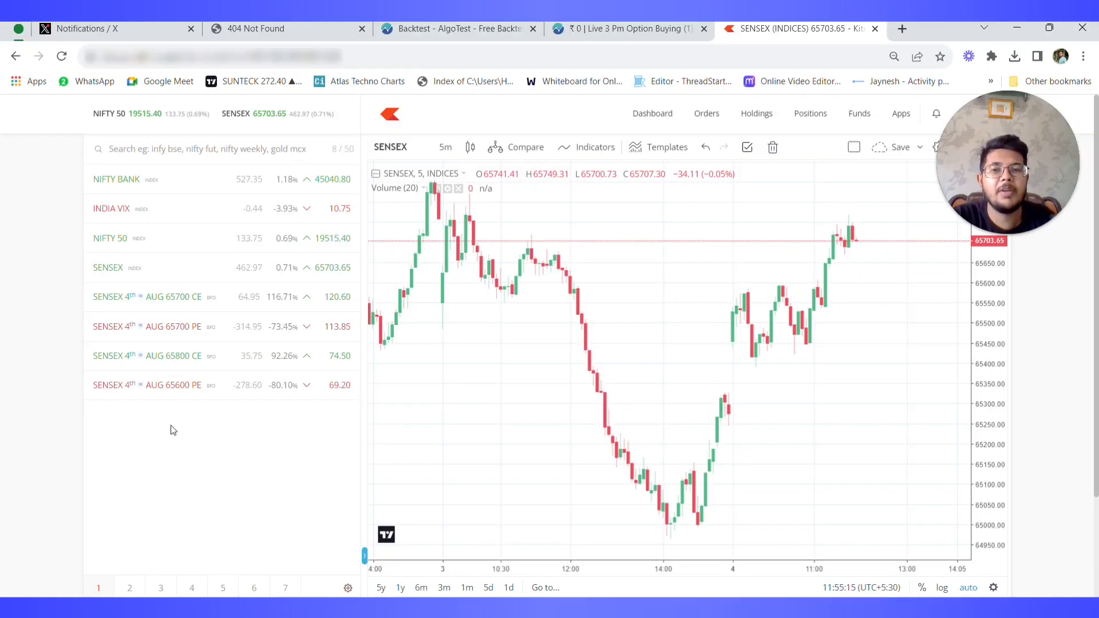
left_click(638, 23)
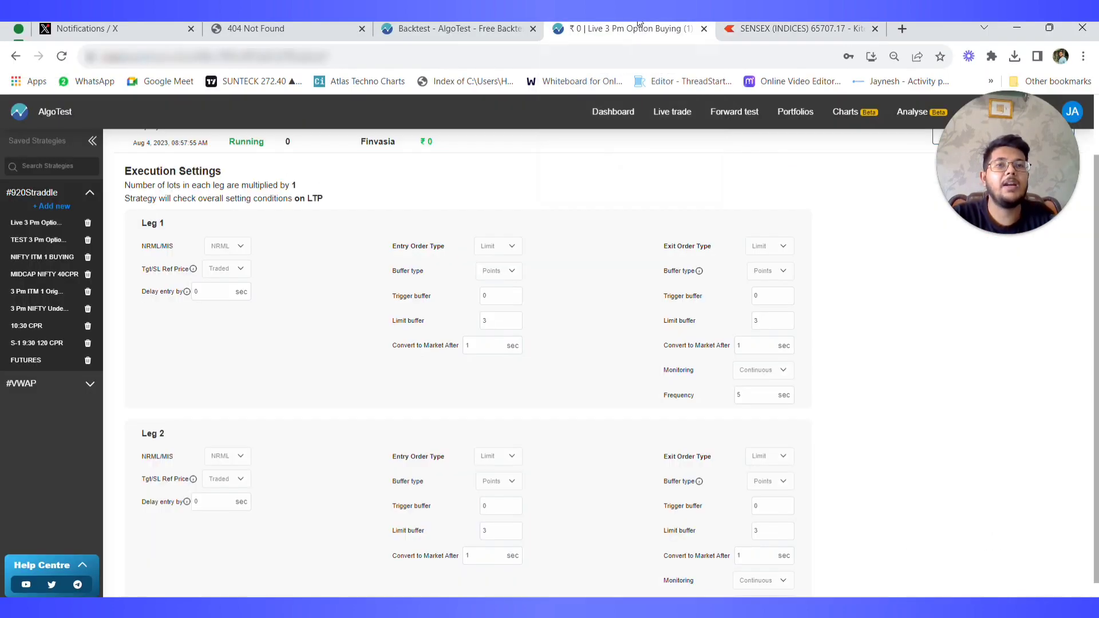
left_click(489, 26)
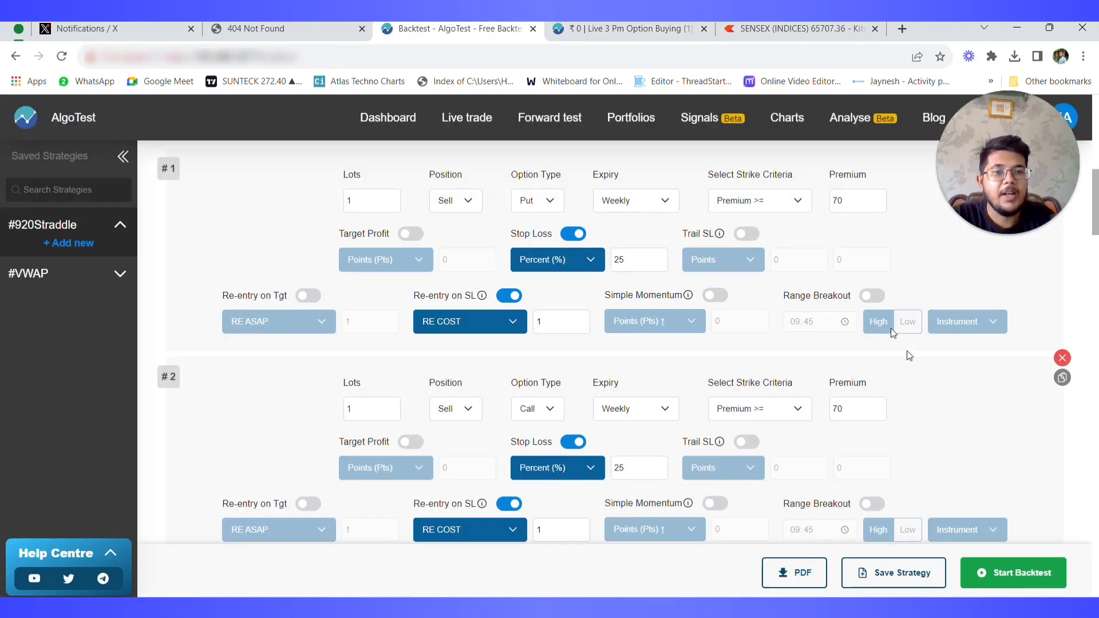
Step: Review the first leg's premium value and its re-entry count on stop loss
double_click(837, 201)
left_click(846, 243)
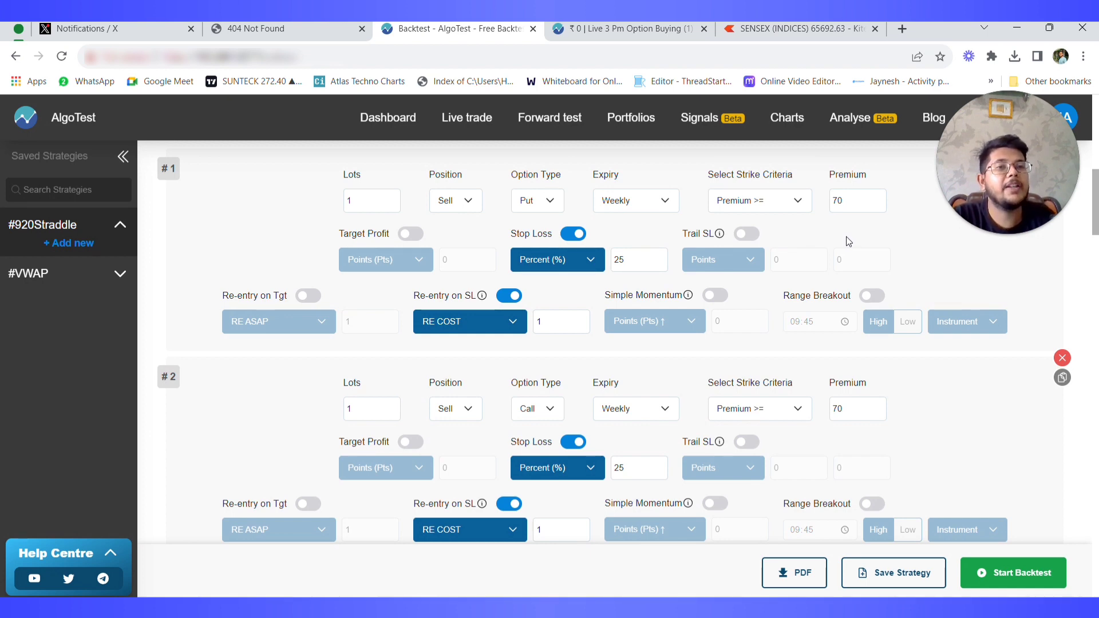
left_click_drag(849, 201, 821, 210)
left_click(817, 220)
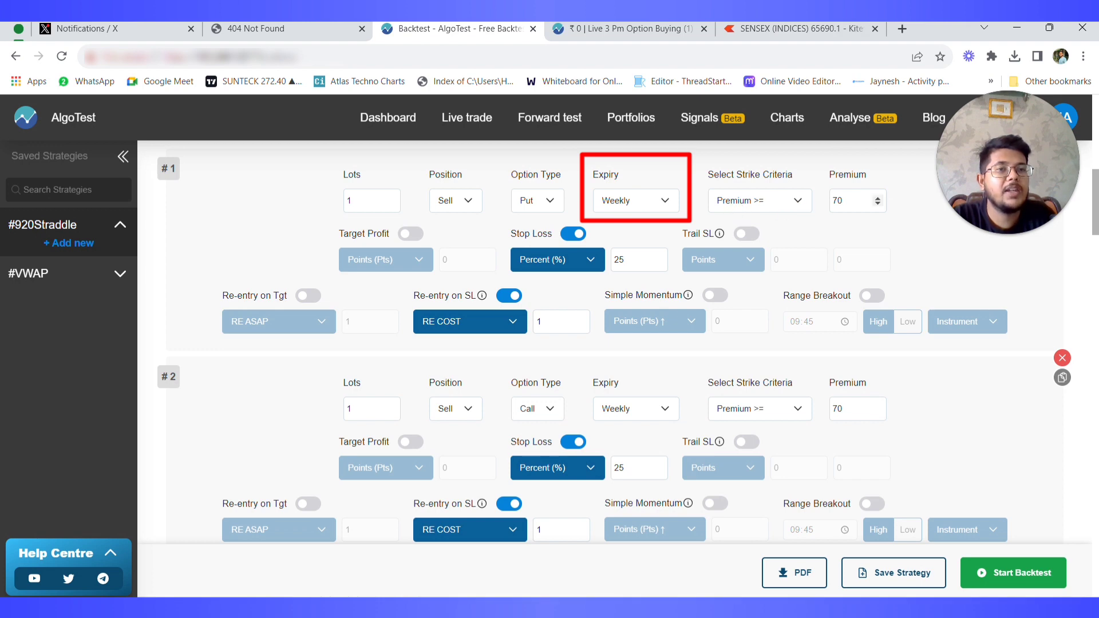
left_click(868, 201)
left_click_drag(859, 201, 831, 207)
left_click(836, 237)
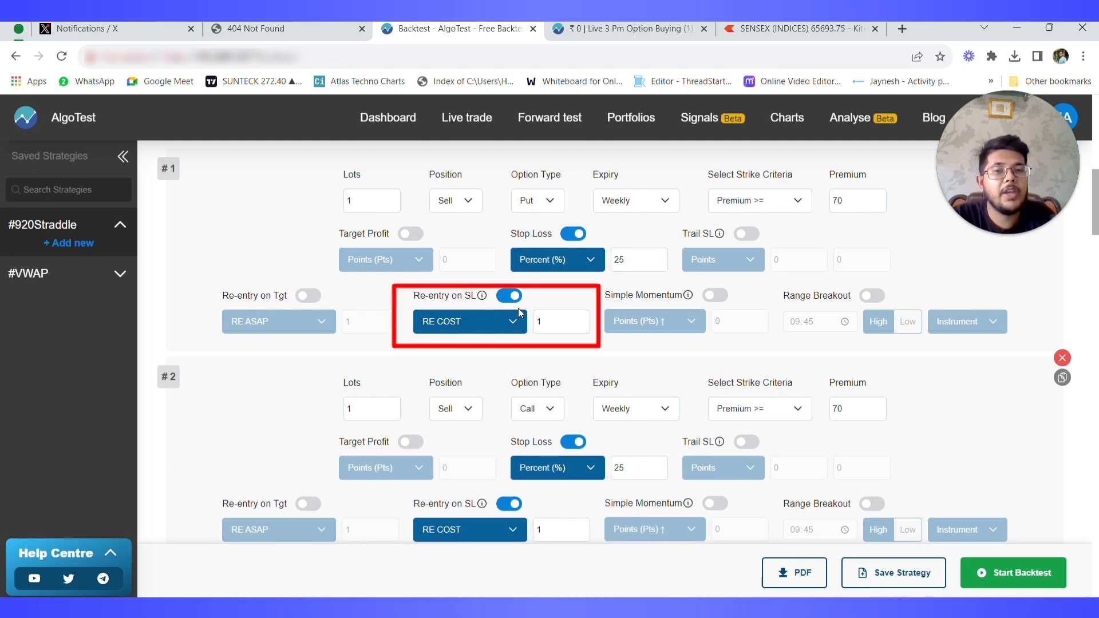
double_click(541, 321)
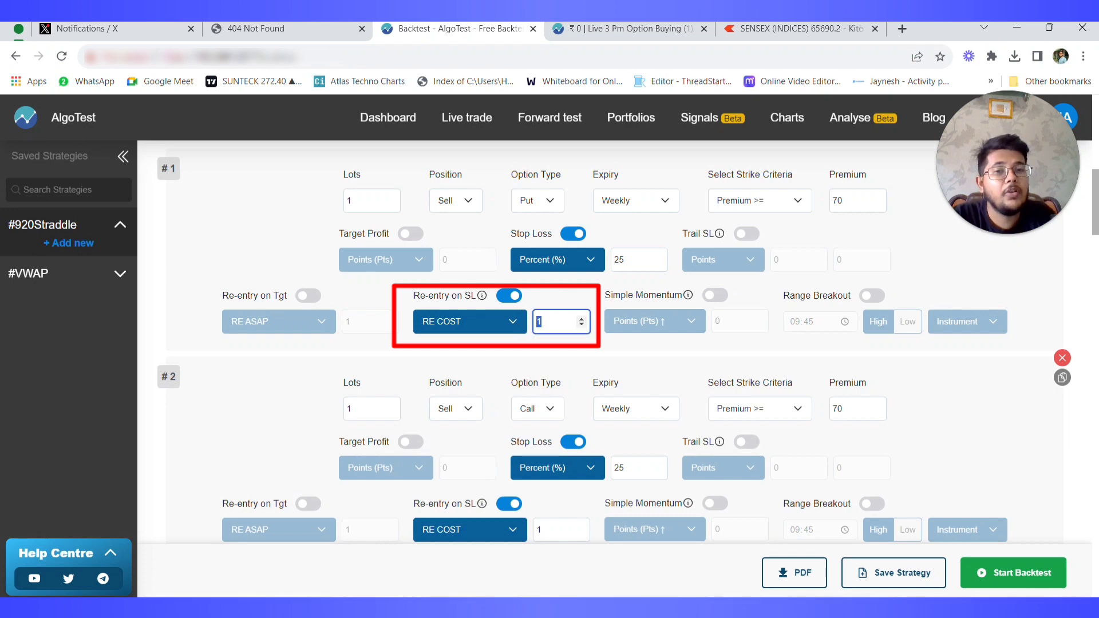
left_click(538, 351)
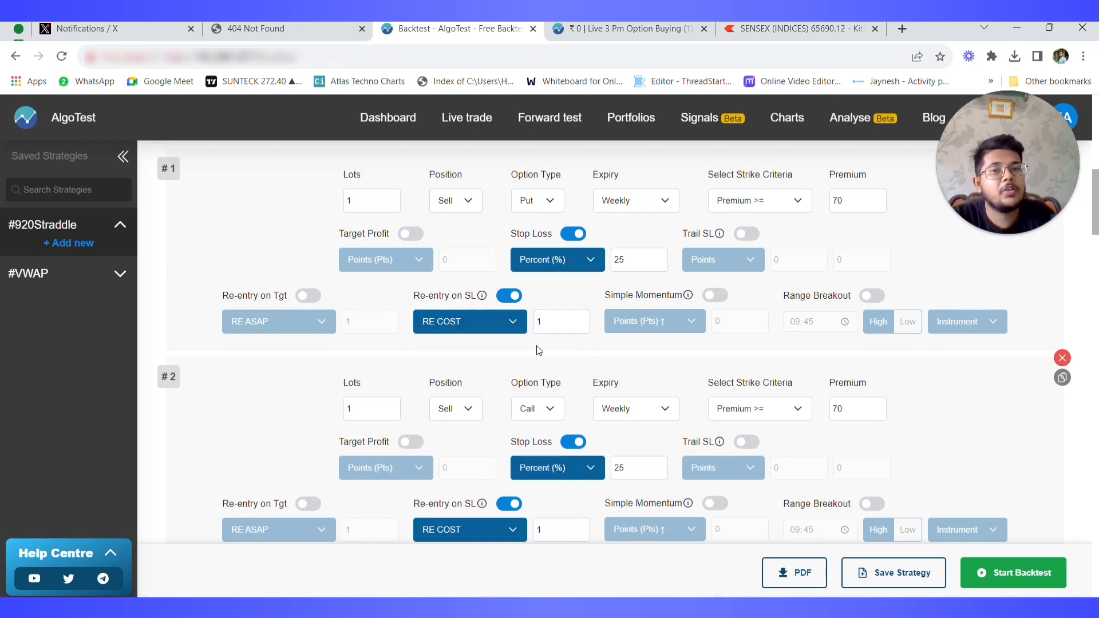
scroll(538, 350, "down", 1)
scroll(544, 351, "up", 1)
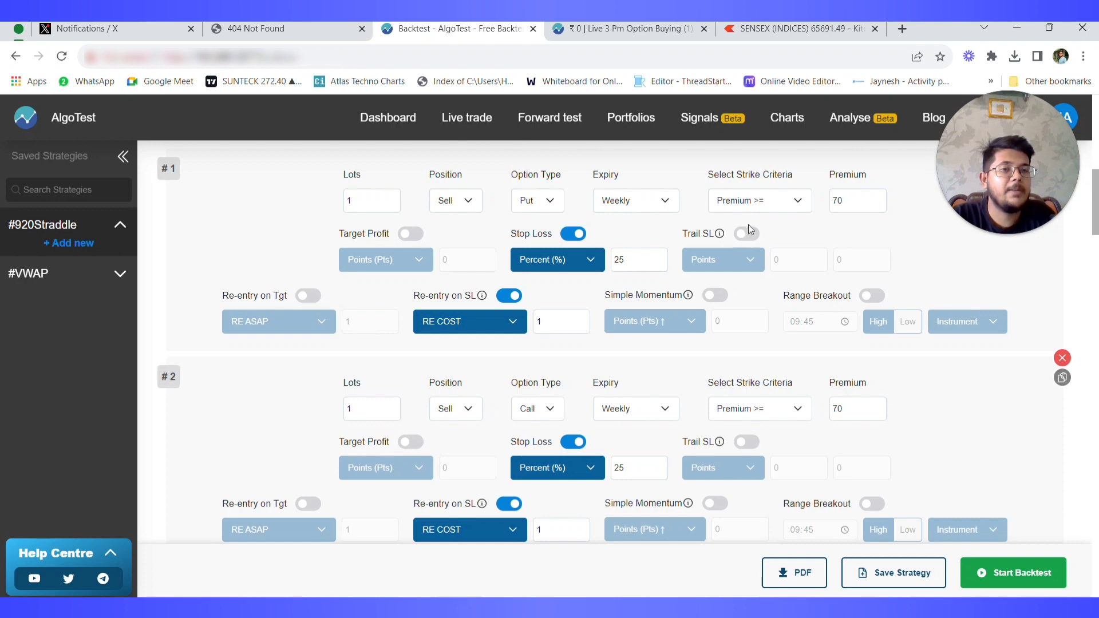
Step: Try enabling the trailing stop loss on the first leg and switch it off again
mouse_move(719, 238)
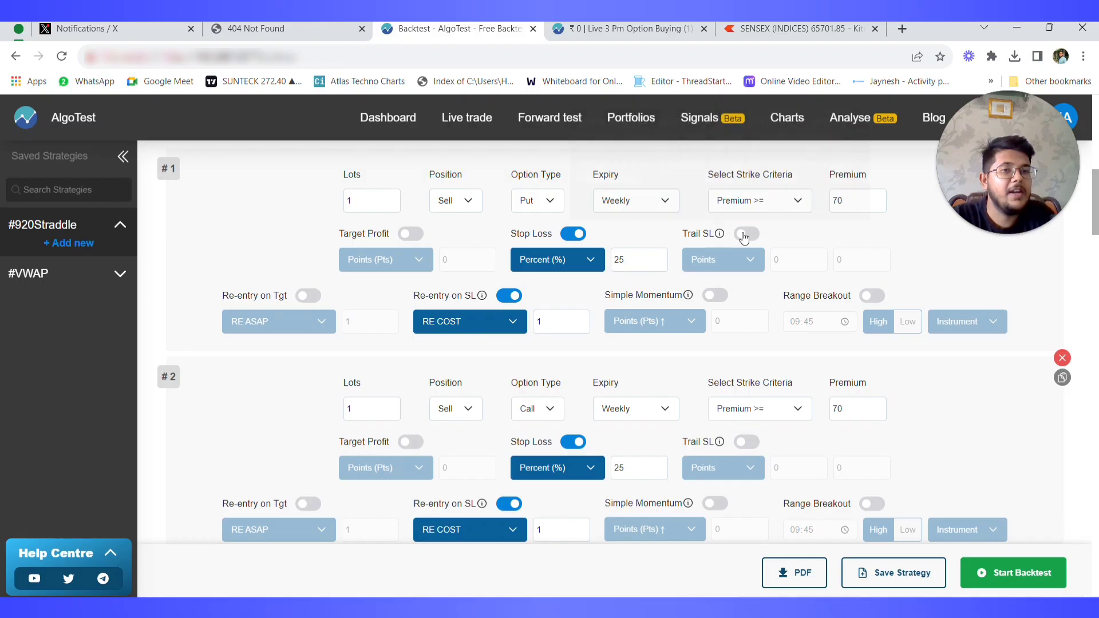
left_click(657, 546)
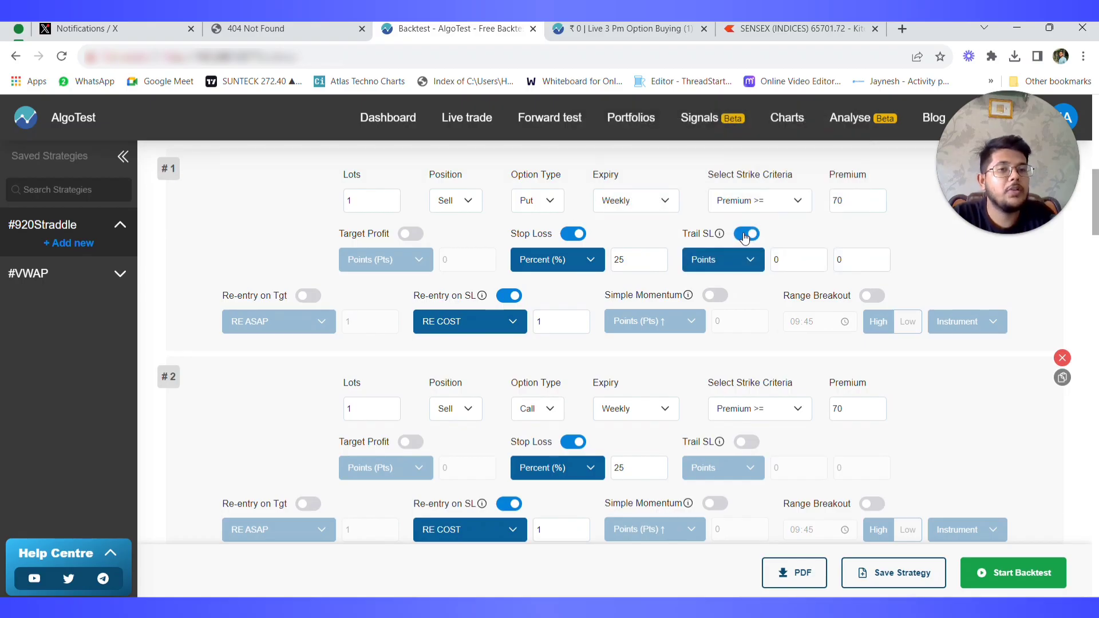
left_click(743, 235)
Step: Compare the second leg's option type, expiry, premium, stop loss and re-entry settings with those of the first leg
scroll(490, 373, "down", 3)
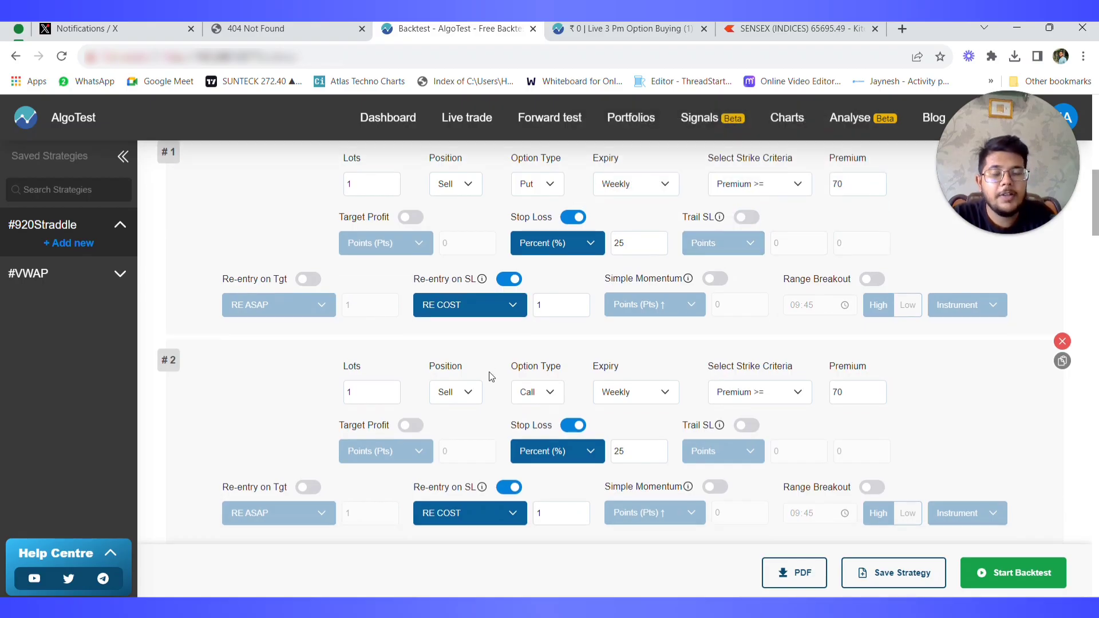
scroll(559, 350, "up", 2)
scroll(575, 351, "down", 1)
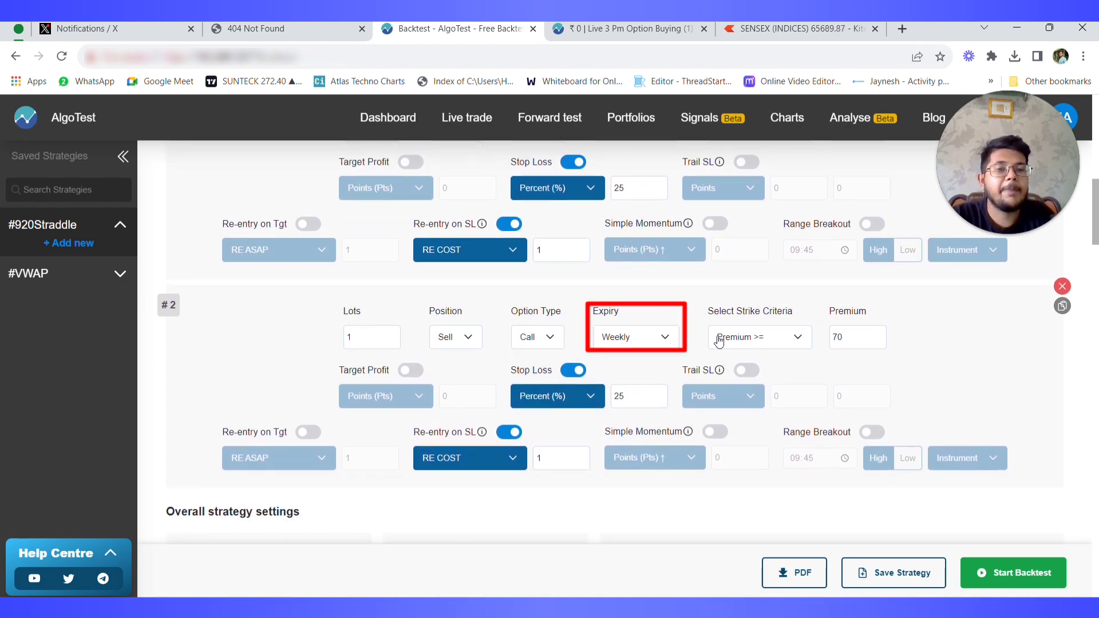
scroll(859, 303, "up", 2)
scroll(1022, 315, "up", 1)
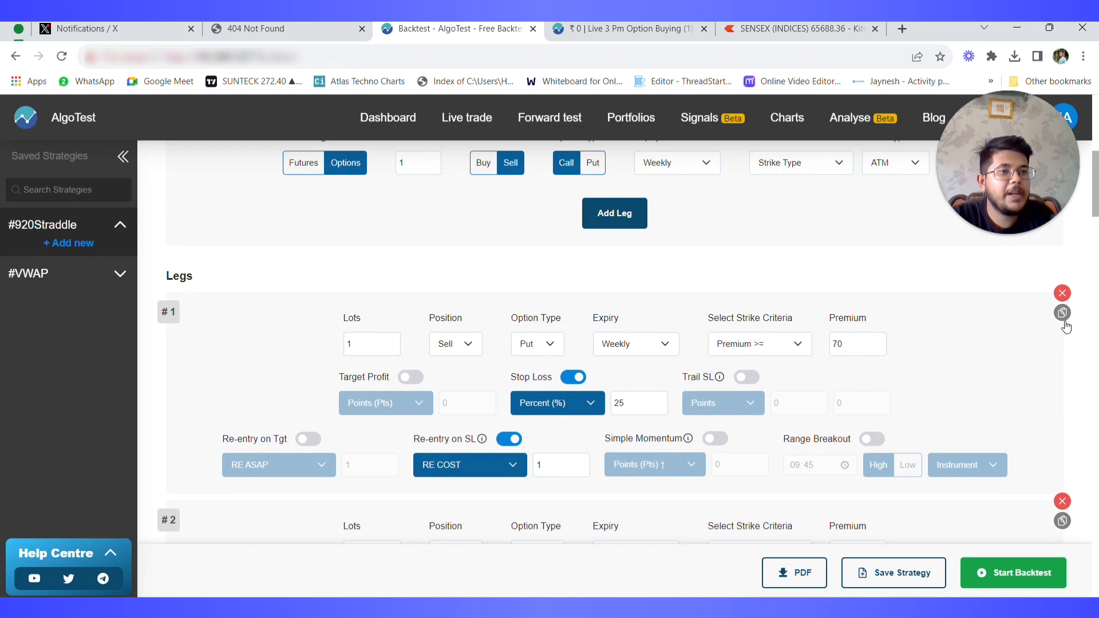
scroll(858, 321, "down", 3)
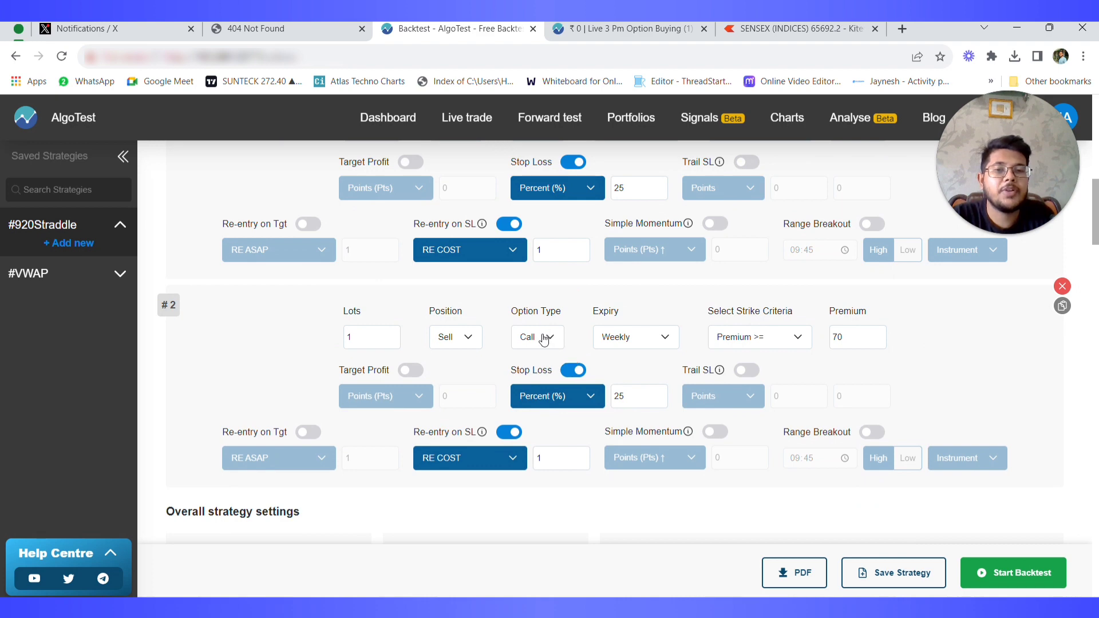
scroll(544, 338, "down", 1)
double_click(626, 324)
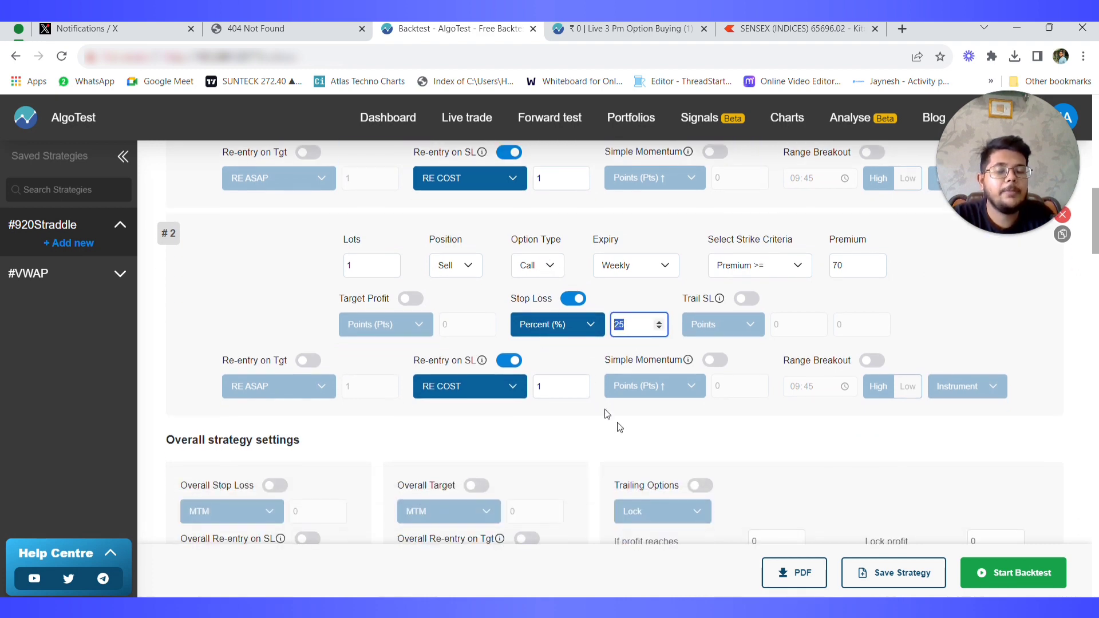
left_click(645, 440)
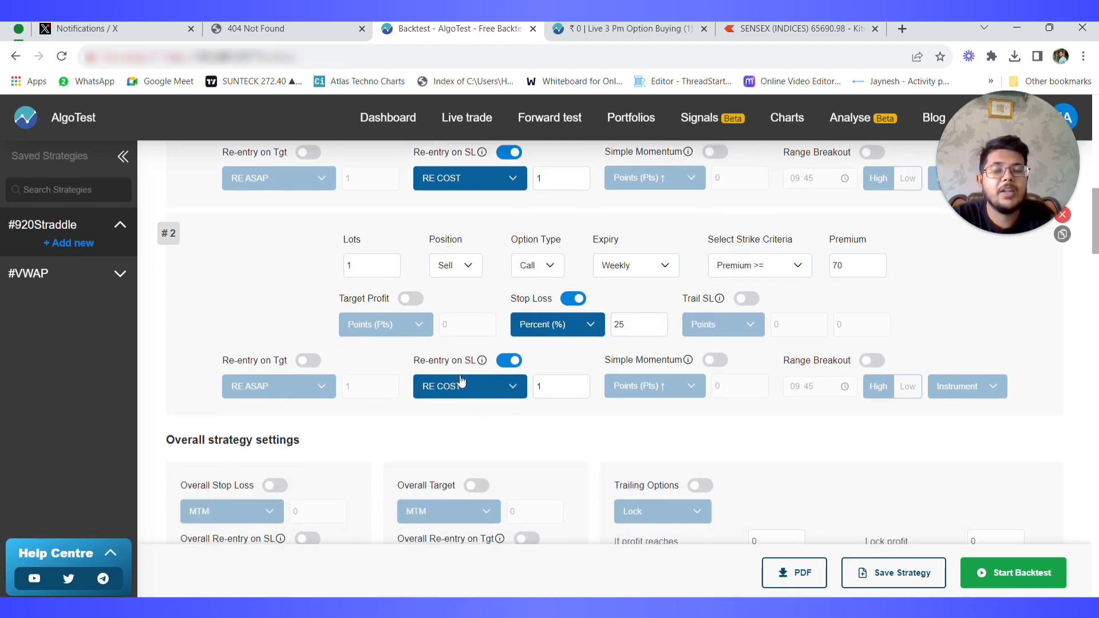
Step: Run the Sensex backtest over the preset date range with the current strategy settings
scroll(515, 384, "down", 4)
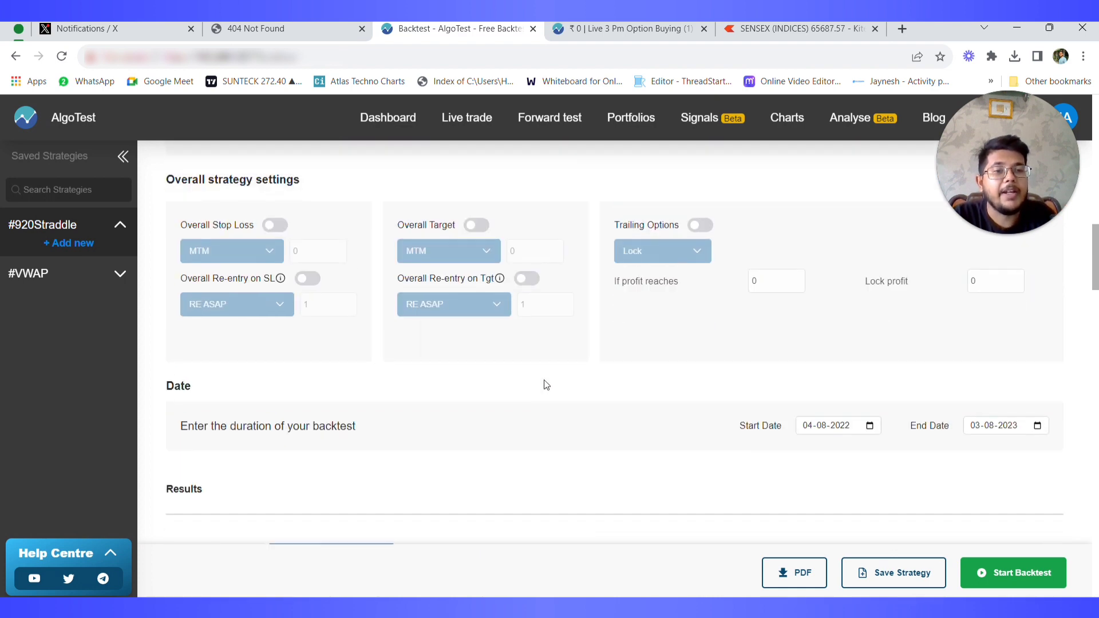
scroll(545, 385, "down", 5)
scroll(774, 361, "up", 2)
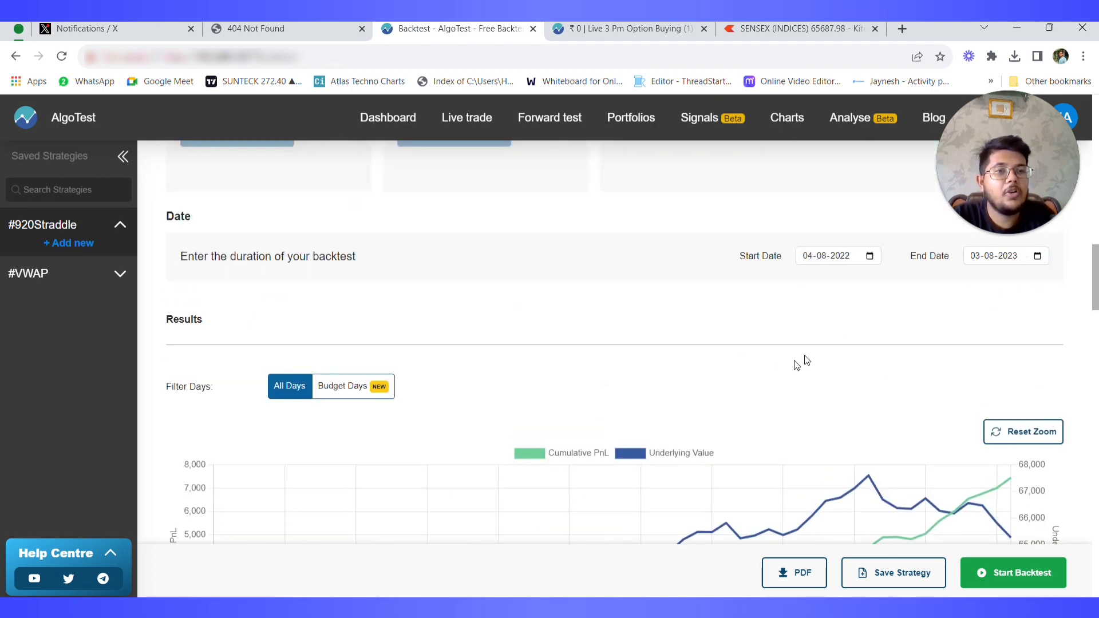
scroll(942, 369, "down", 4)
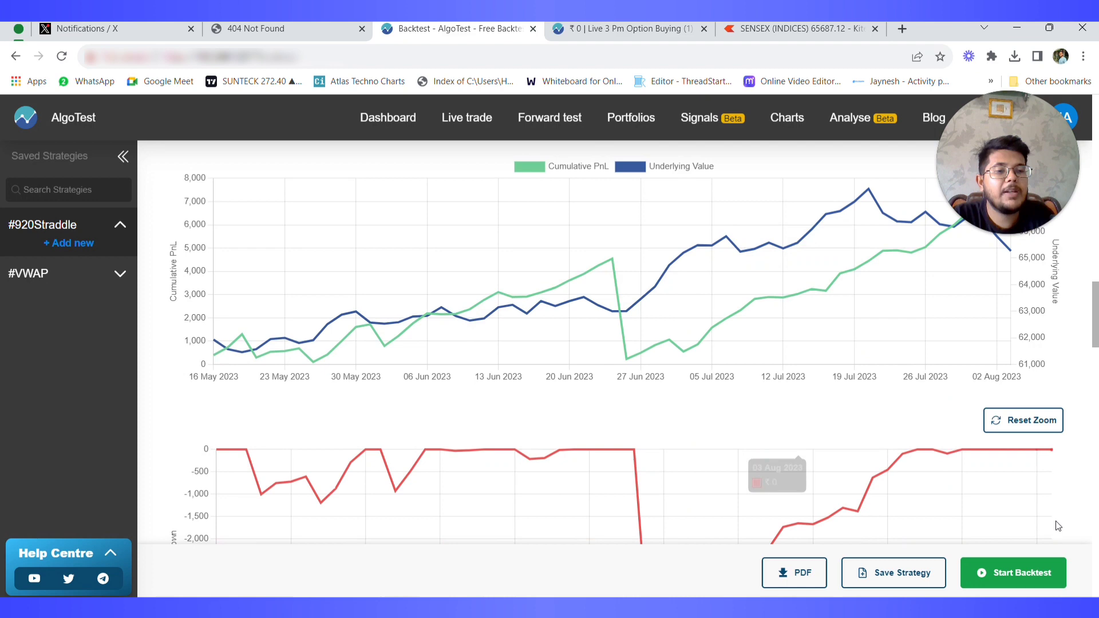
scroll(964, 517, "up", 8)
left_click(984, 572)
scroll(864, 413, "up", 12)
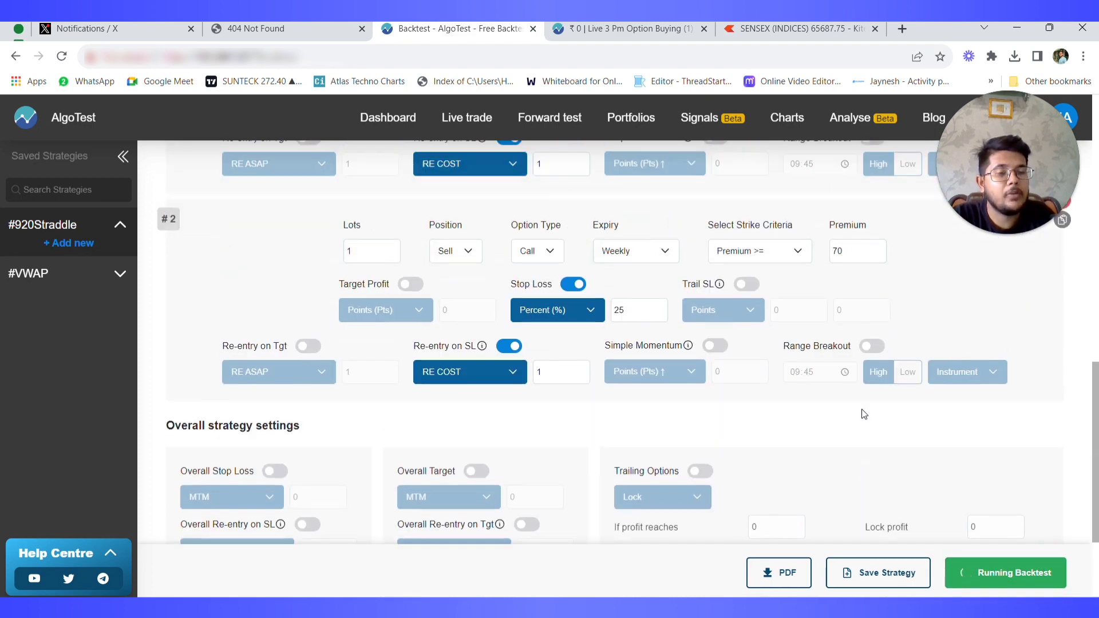
Step: Examine the new backtest's cumulative PnL chart, drawdown chart and monthly returns table
scroll(867, 412, "down", 11)
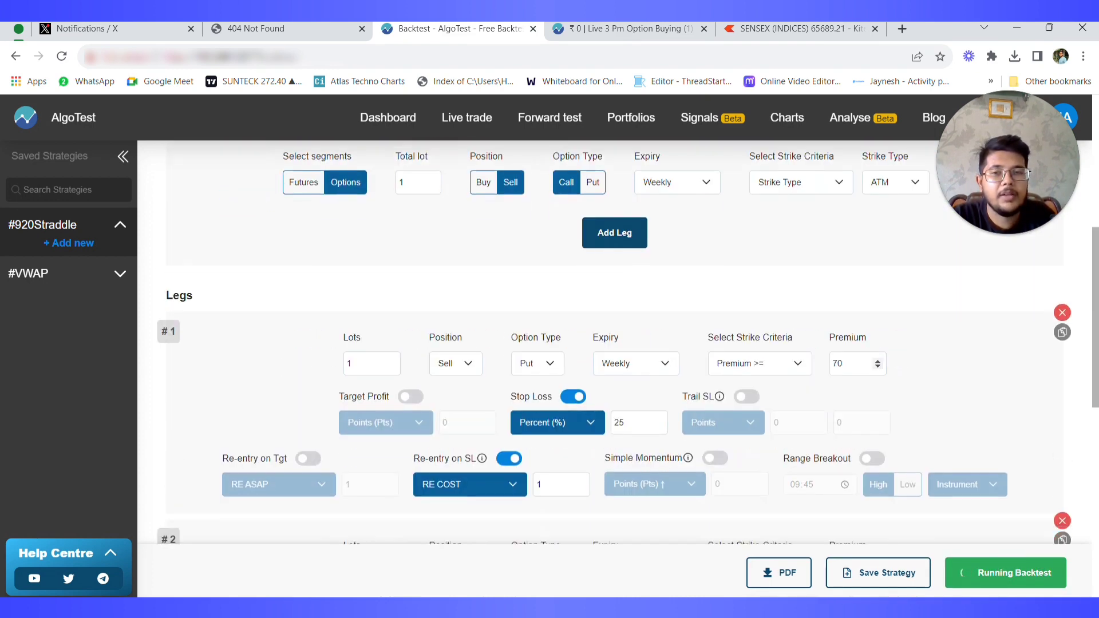
scroll(866, 407, "down", 6)
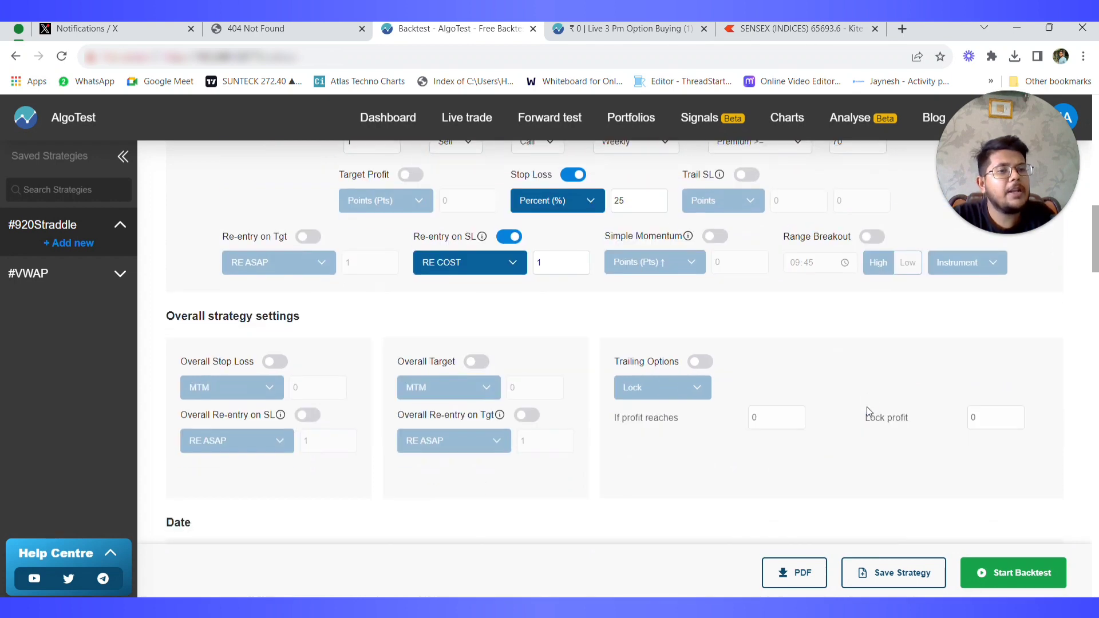
scroll(865, 406, "up", 4)
scroll(864, 406, "up", 6)
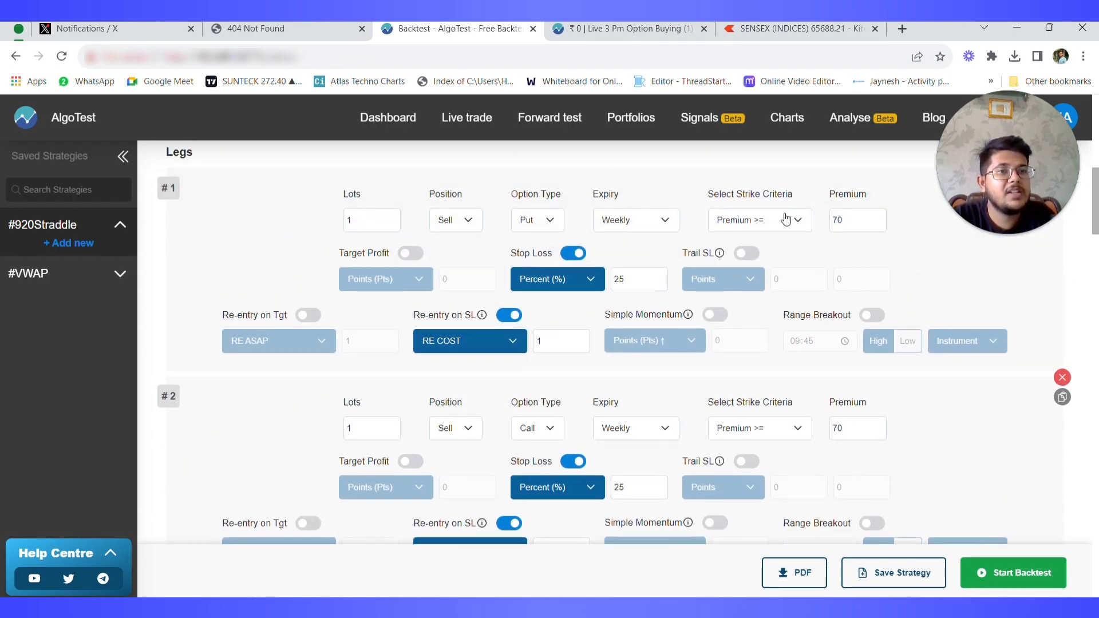
scroll(777, 413, "down", 15)
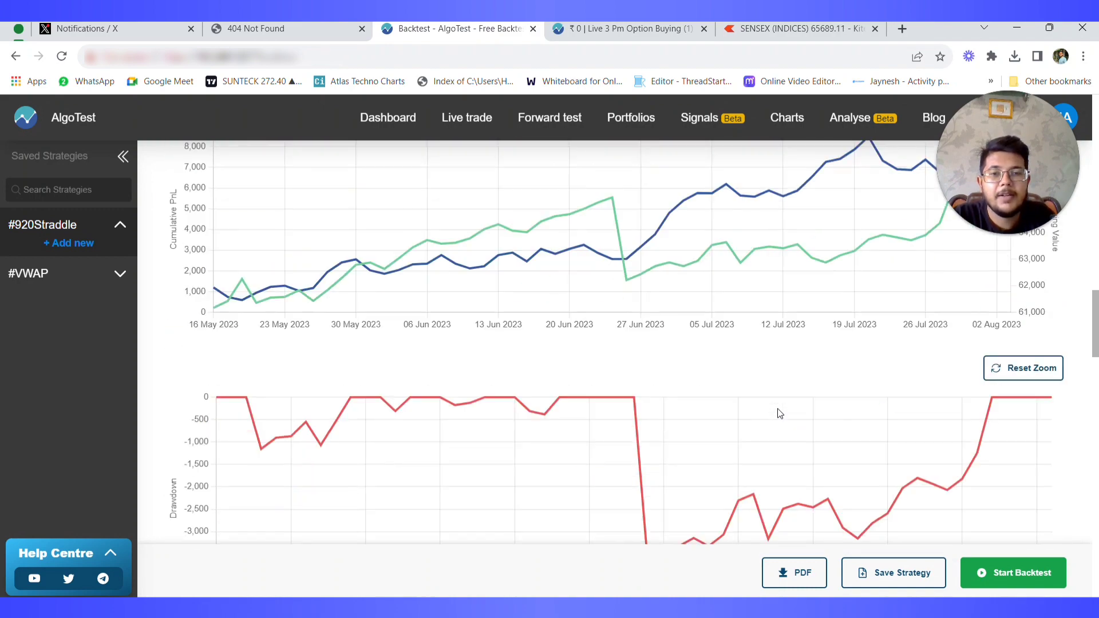
scroll(778, 413, "down", 6)
scroll(755, 389, "up", 3)
scroll(736, 360, "down", 3)
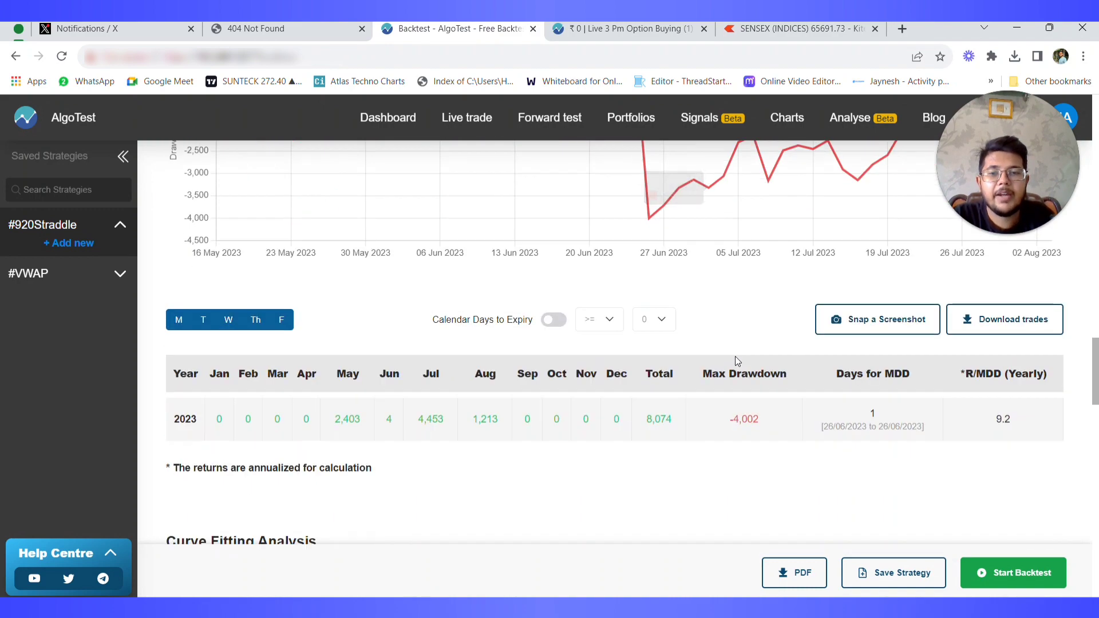
scroll(734, 356, "down", 2)
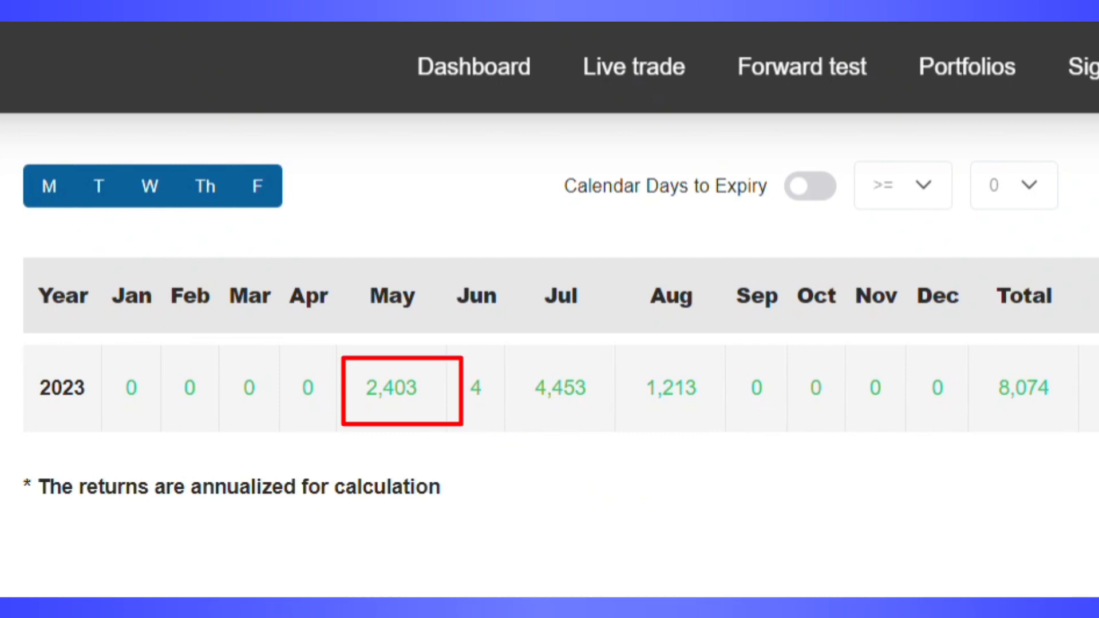
Step: Check the backtest's 2023 monthly returns for May, July and August
left_click_drag(365, 388, 425, 390)
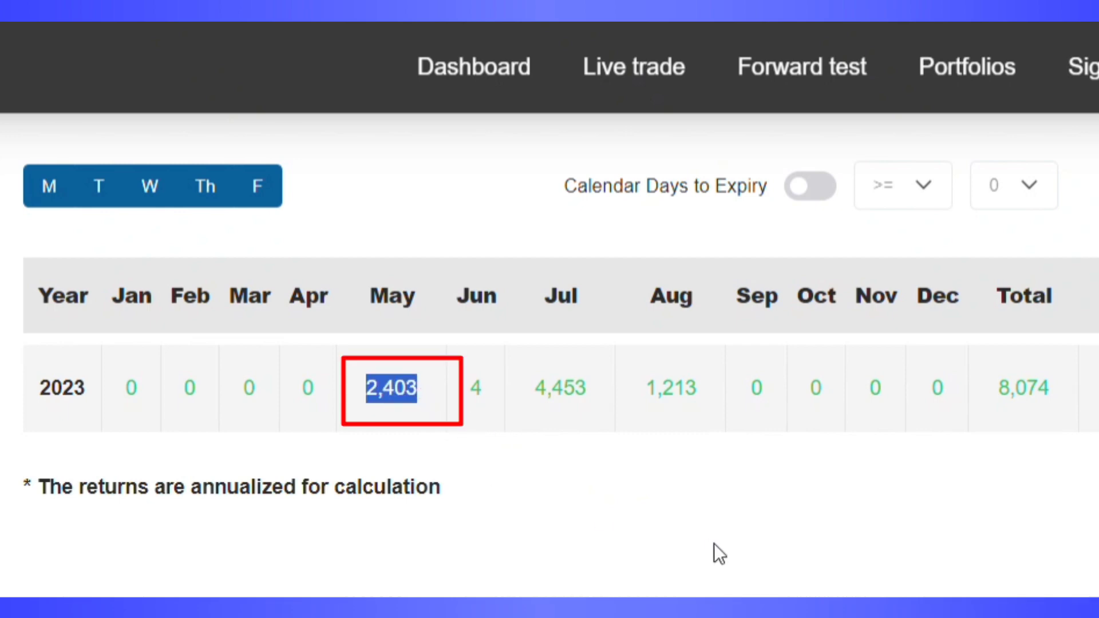
left_click(530, 385)
left_click_drag(530, 385, 589, 390)
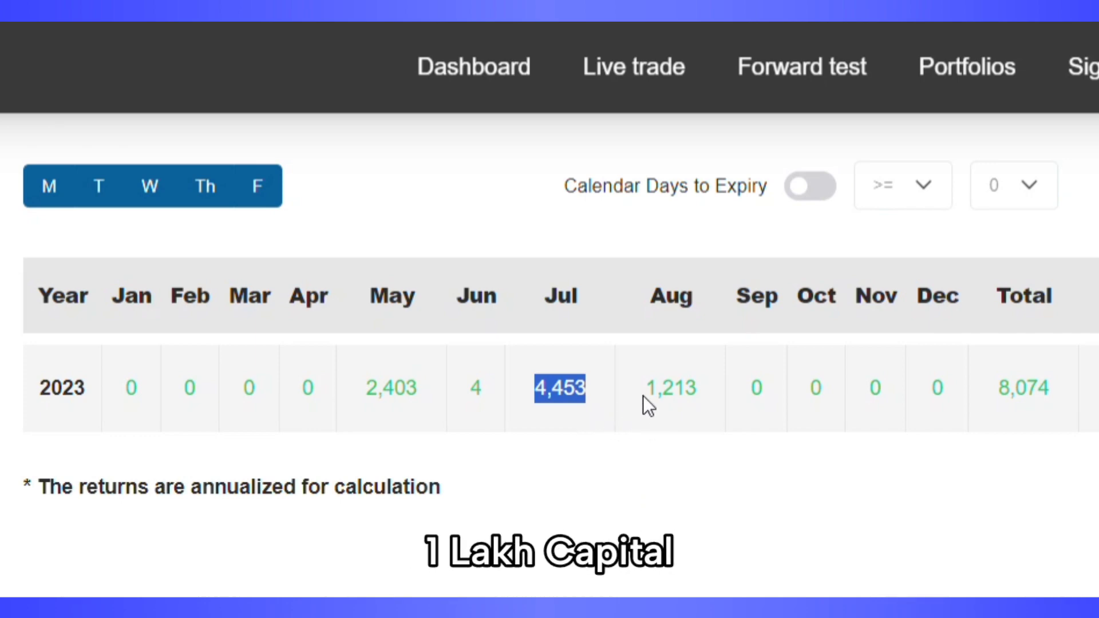
left_click_drag(640, 392, 694, 396)
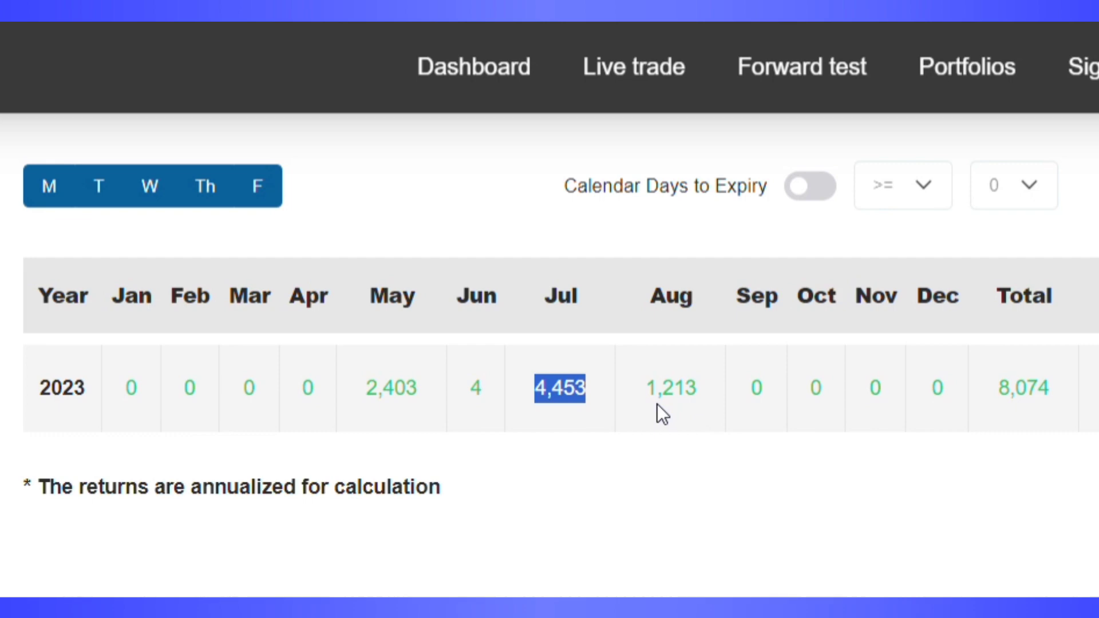
left_click(837, 543)
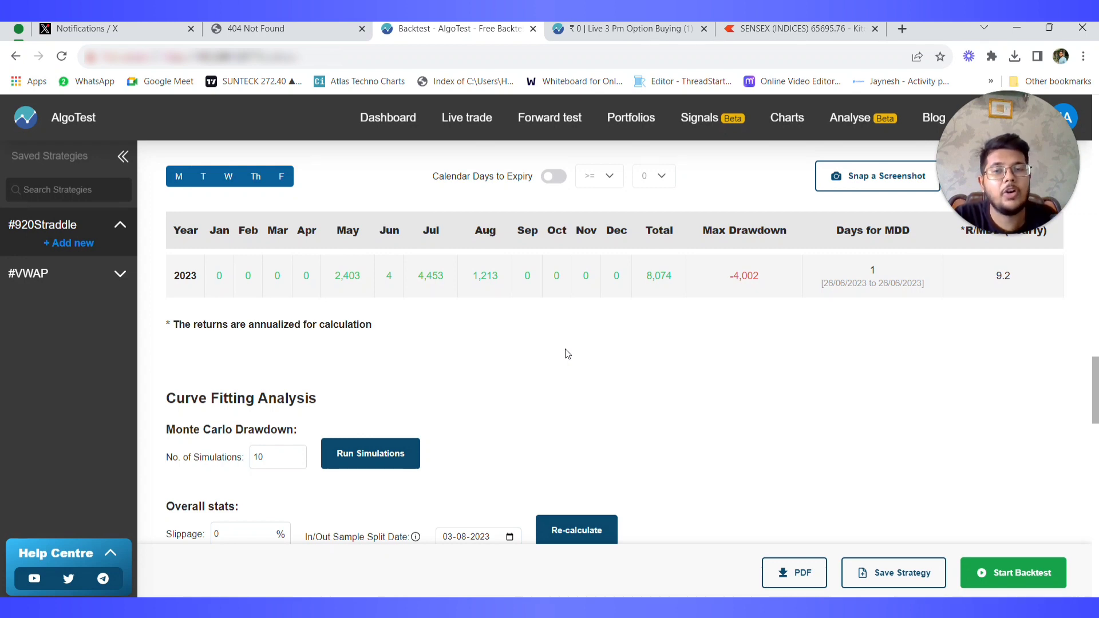
Step: Examine the overall stats for the in-sample max drawdown and the max loss in a single trade
scroll(568, 353, "down", 10)
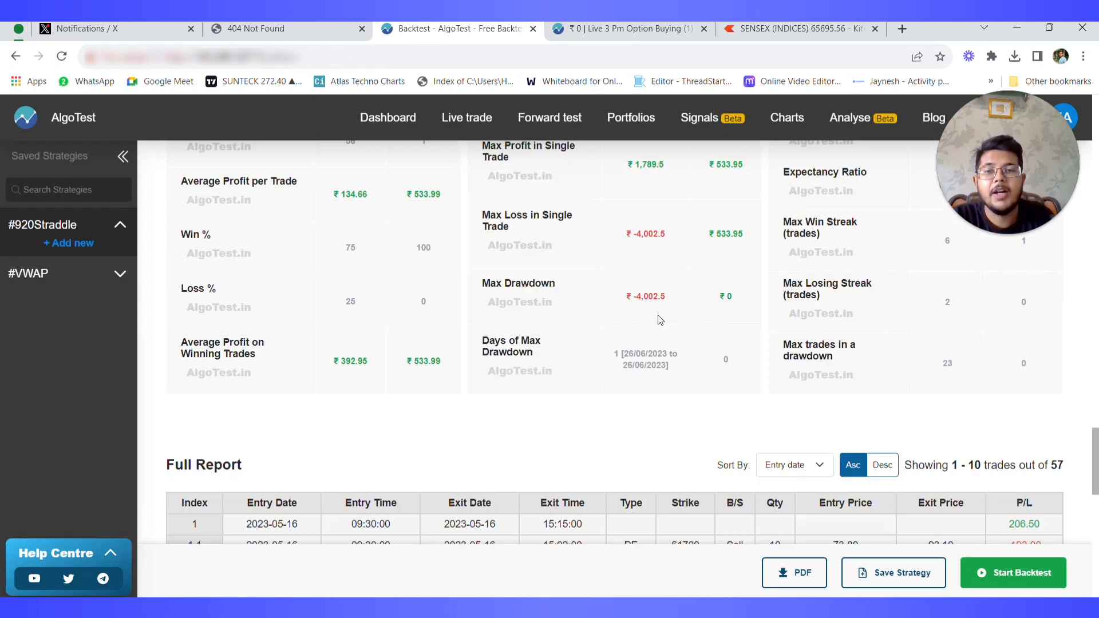
scroll(675, 320, "up", 4)
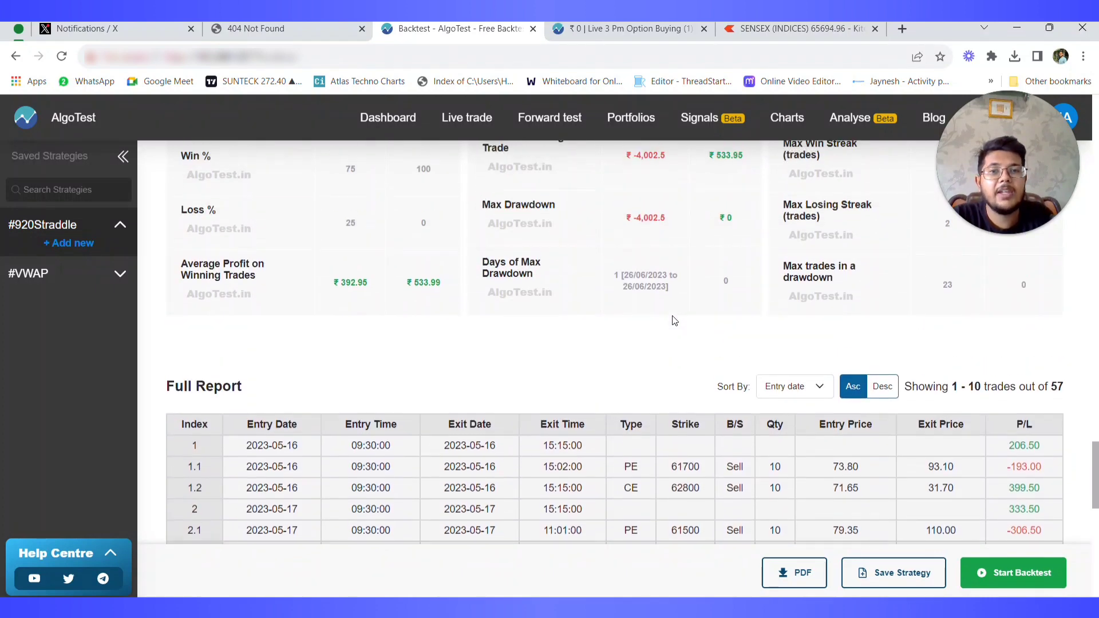
left_click_drag(632, 363, 668, 362)
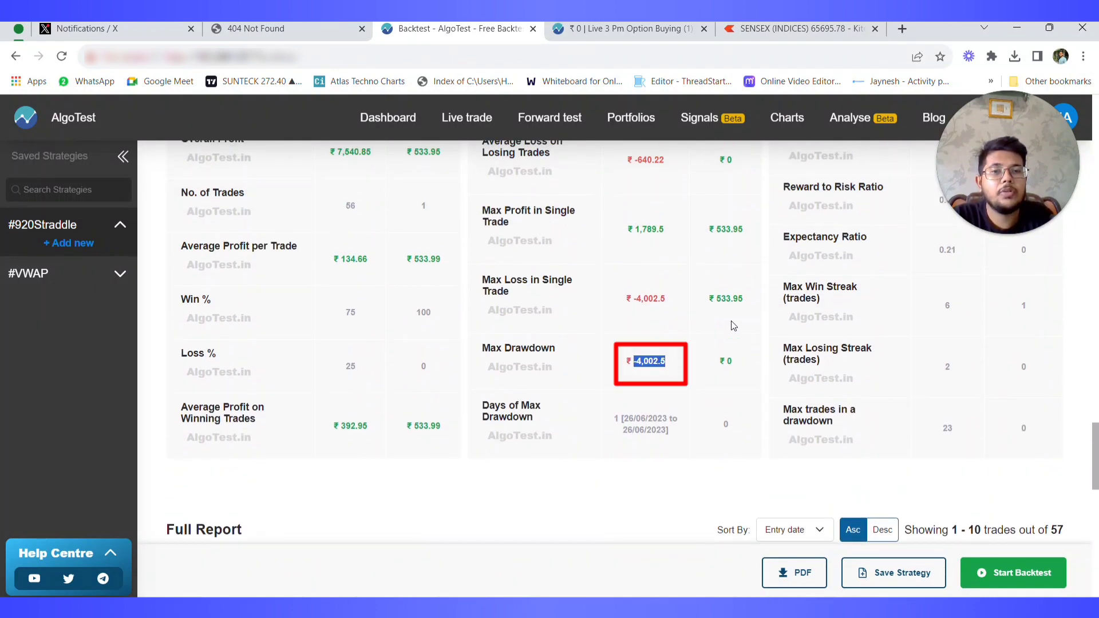
left_click(634, 298)
left_click_drag(626, 299, 698, 309)
left_click(649, 324)
Step: Enable the overall stop loss for the strategy on an MTM basis with a value of 2000
scroll(736, 284, "up", 17)
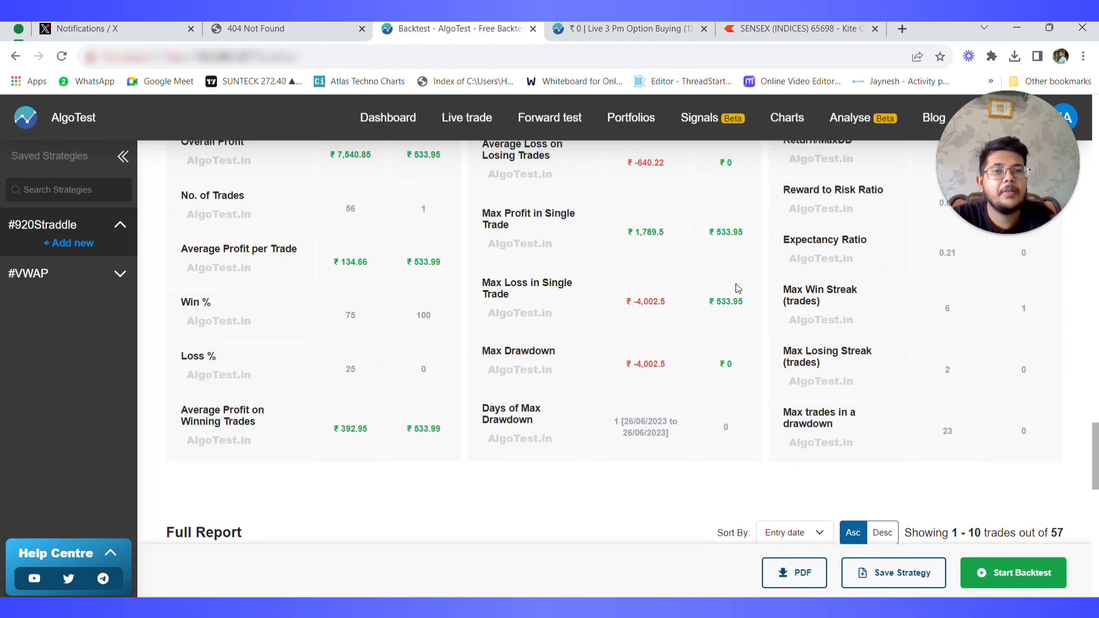
scroll(737, 289, "up", 15)
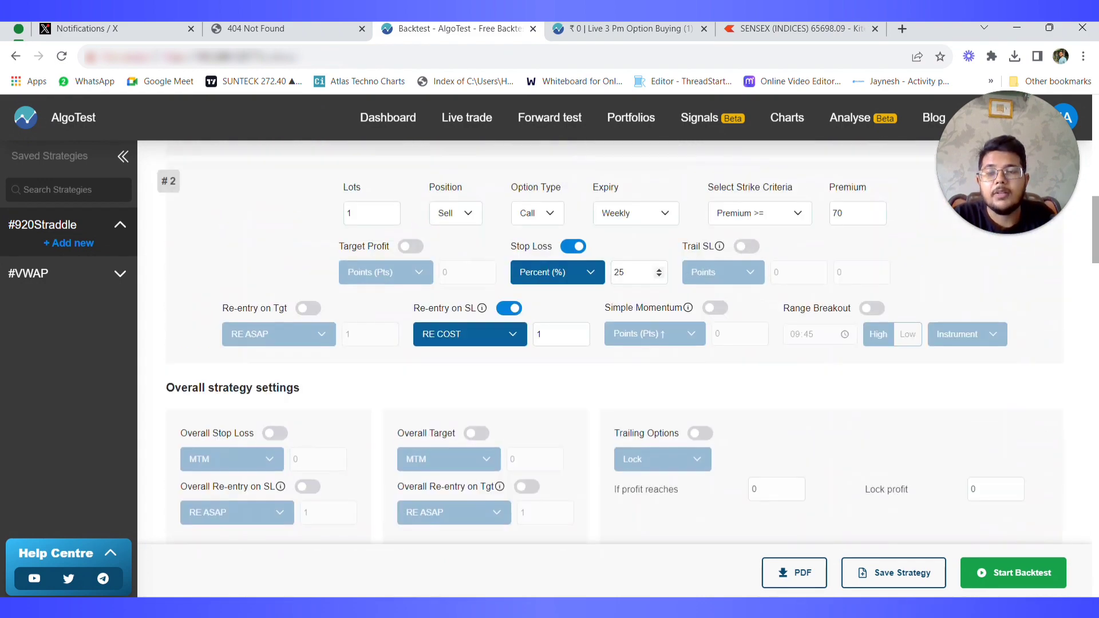
scroll(500, 301, "down", 5)
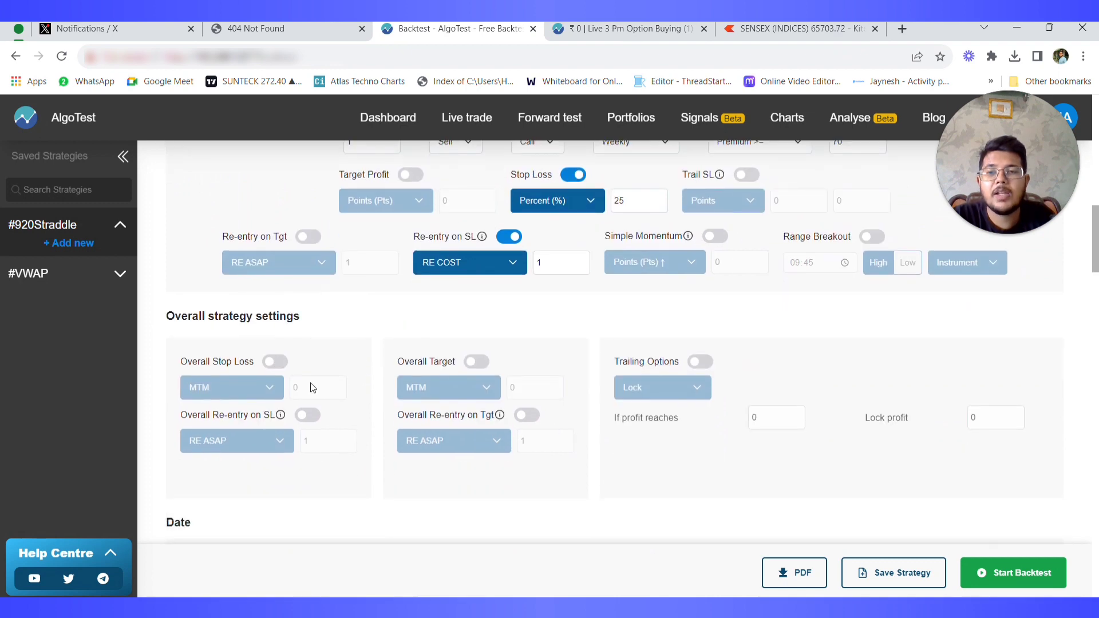
left_click(275, 361)
left_click(295, 387)
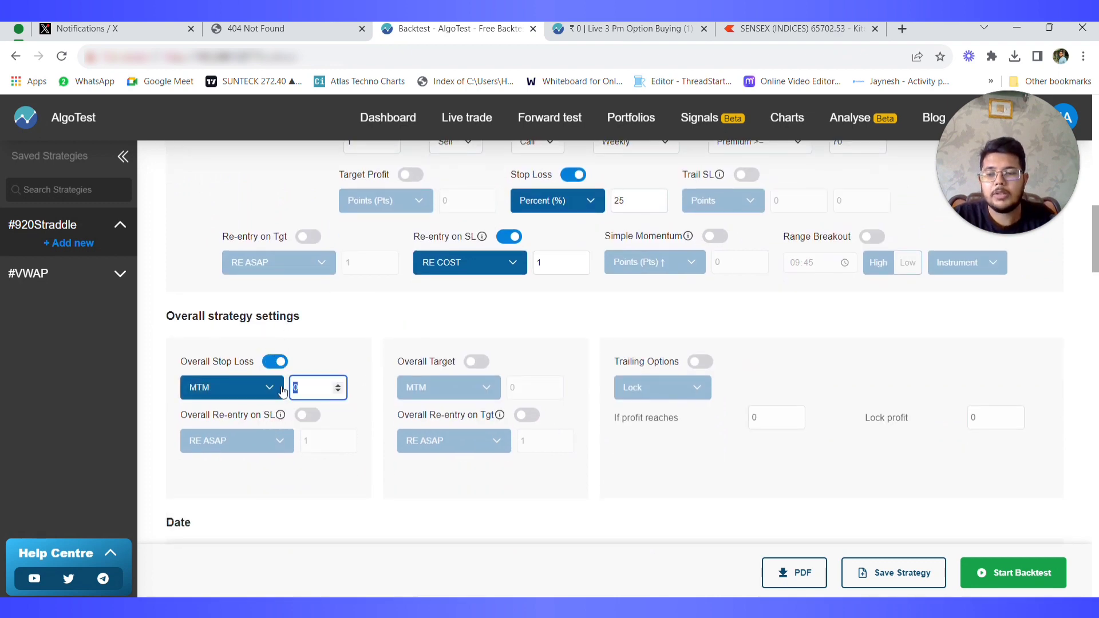
type("2000")
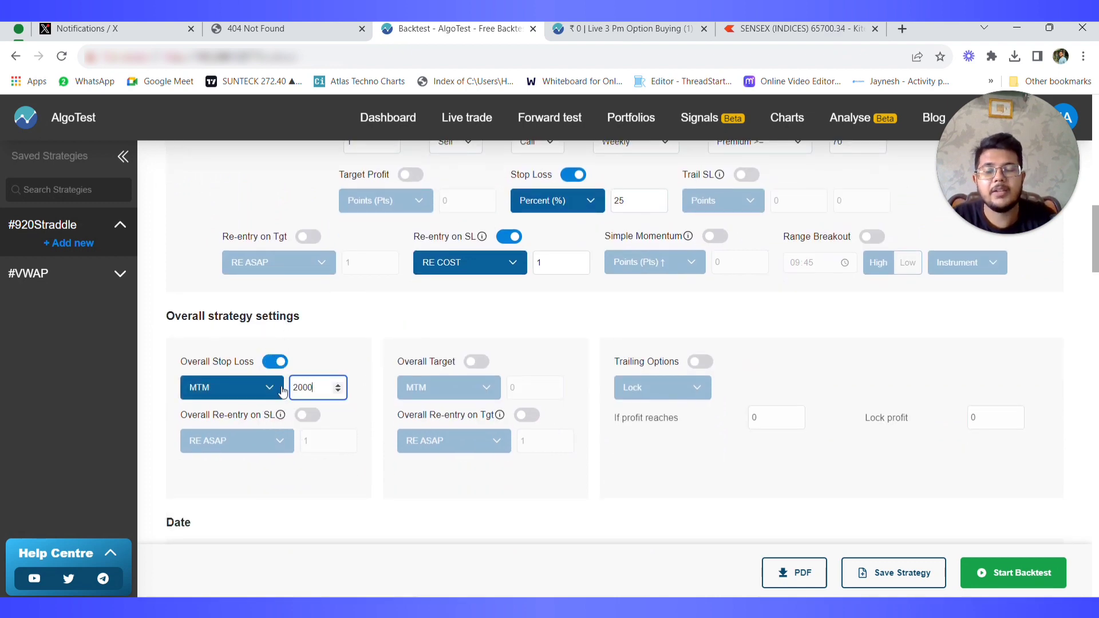
Step: Change the strike criteria of both the put leg and the call leg to Premium <= and rerun the backtest
scroll(715, 347, "up", 5)
scroll(775, 351, "up", 2)
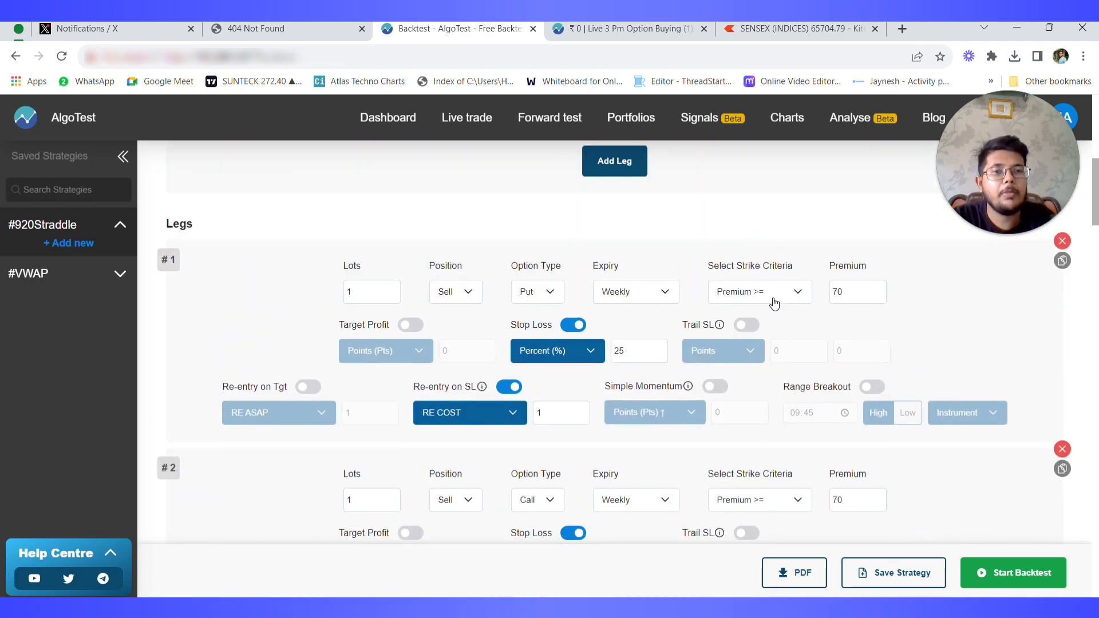
left_click(767, 292)
left_click(775, 354)
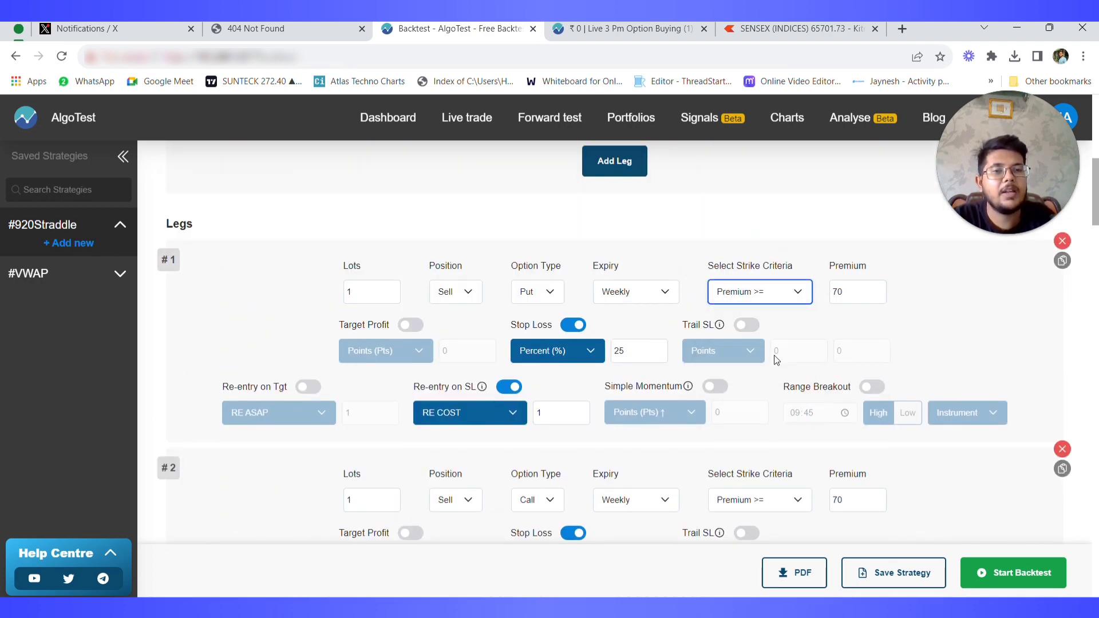
scroll(778, 358, "down", 3)
left_click(789, 357)
left_click(782, 419)
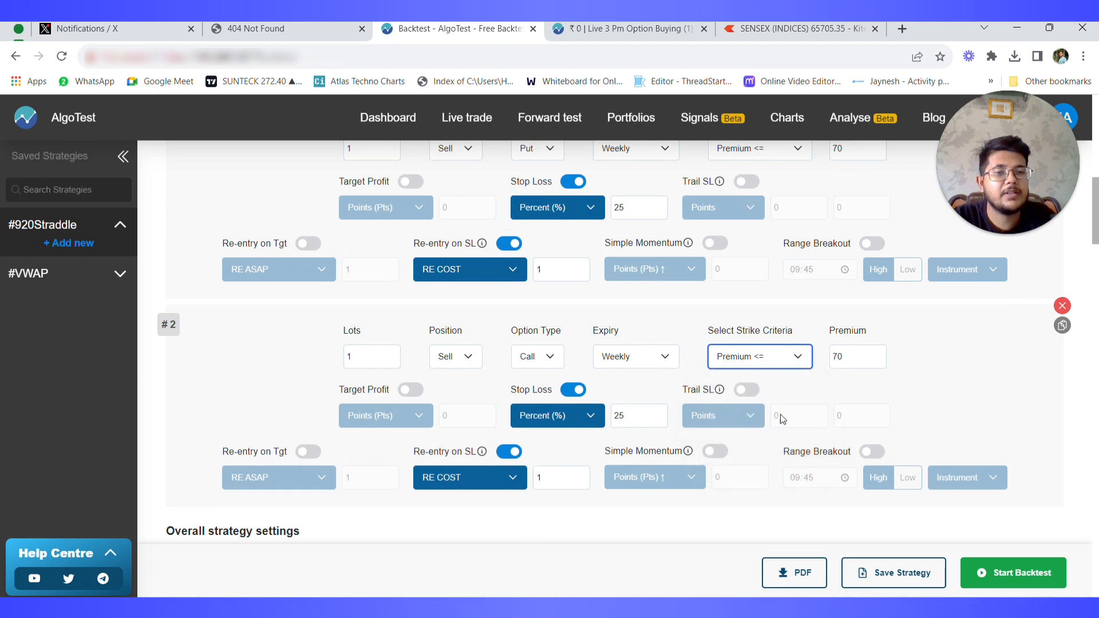
left_click(981, 572)
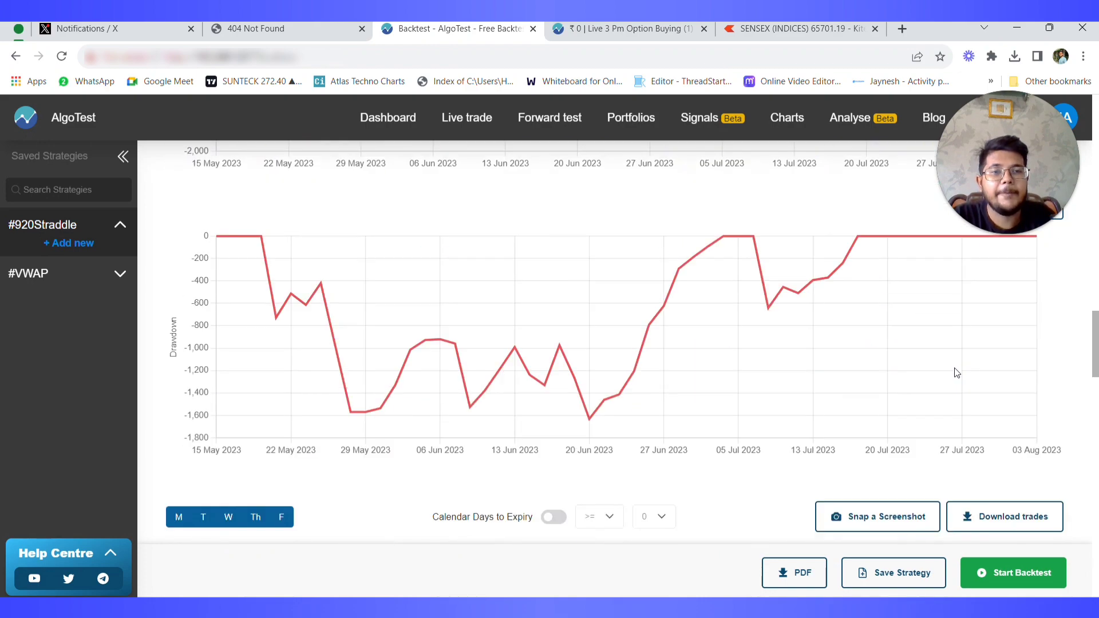
Step: Review the rerun backtest's drawdown chart and its May, June and July 2023 returns
scroll(870, 348, "up", 15)
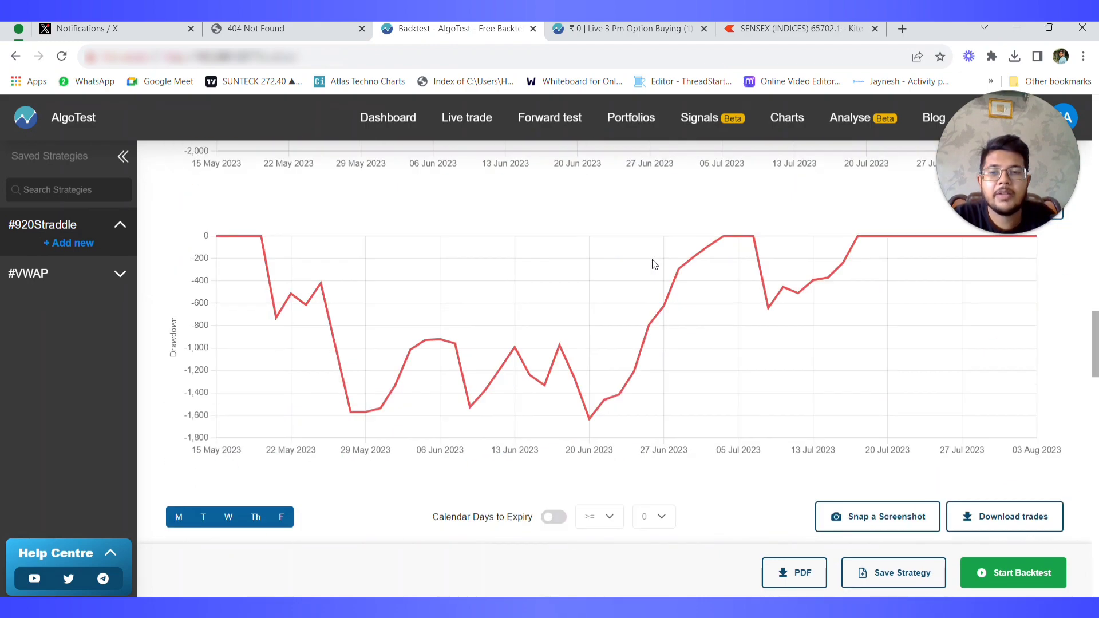
scroll(654, 264, "down", 5)
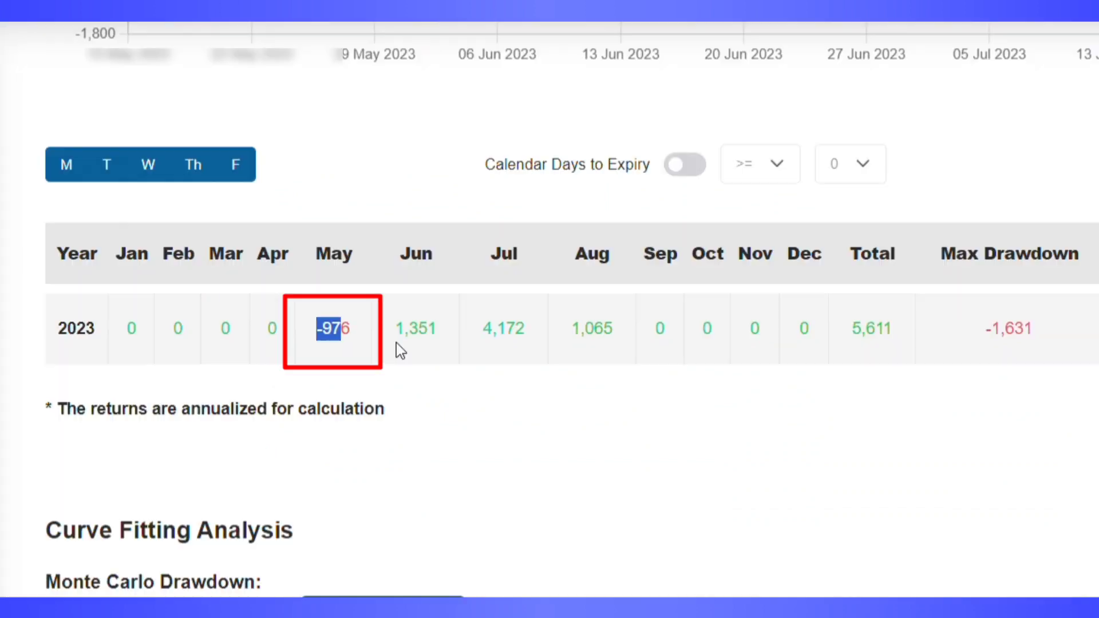
left_click_drag(379, 341, 398, 338)
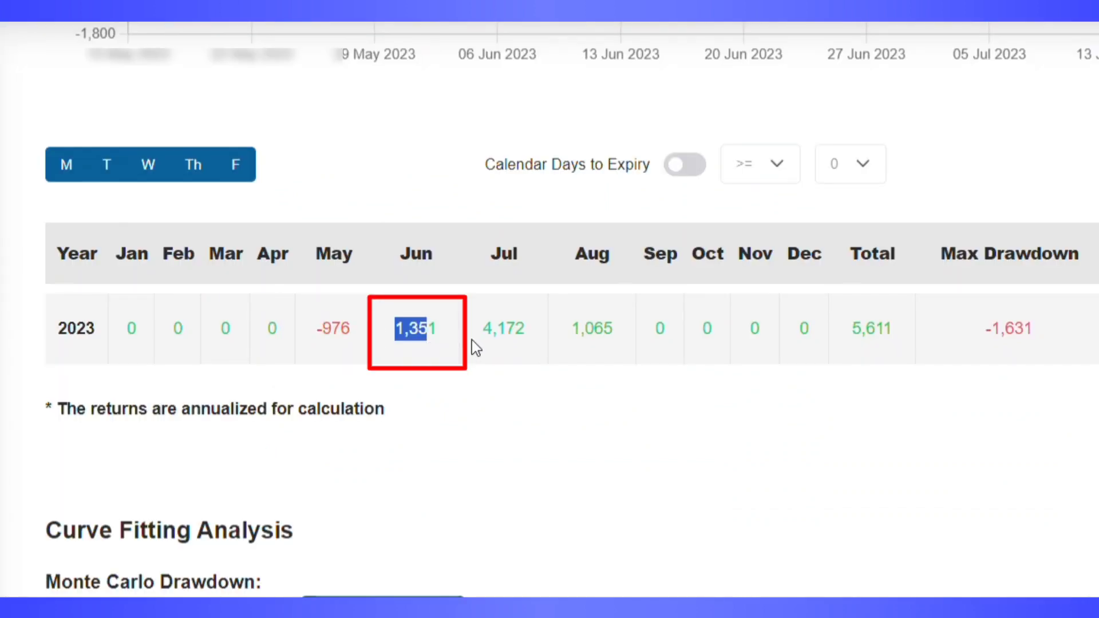
mouse_move(479, 329)
left_mouse_down()
mouse_move(527, 330)
mouse_move(491, 331)
left_mouse_up()
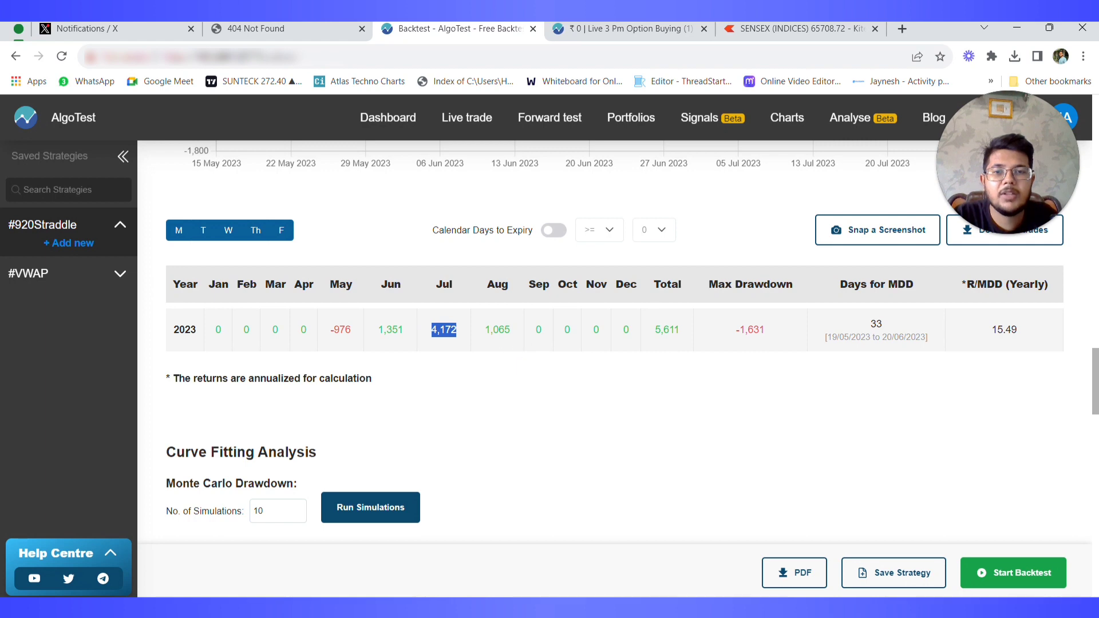
left_click(547, 383)
Step: Inspect the rerun backtest's in-sample max drawdown in the overall stats
scroll(576, 385, "down", 6)
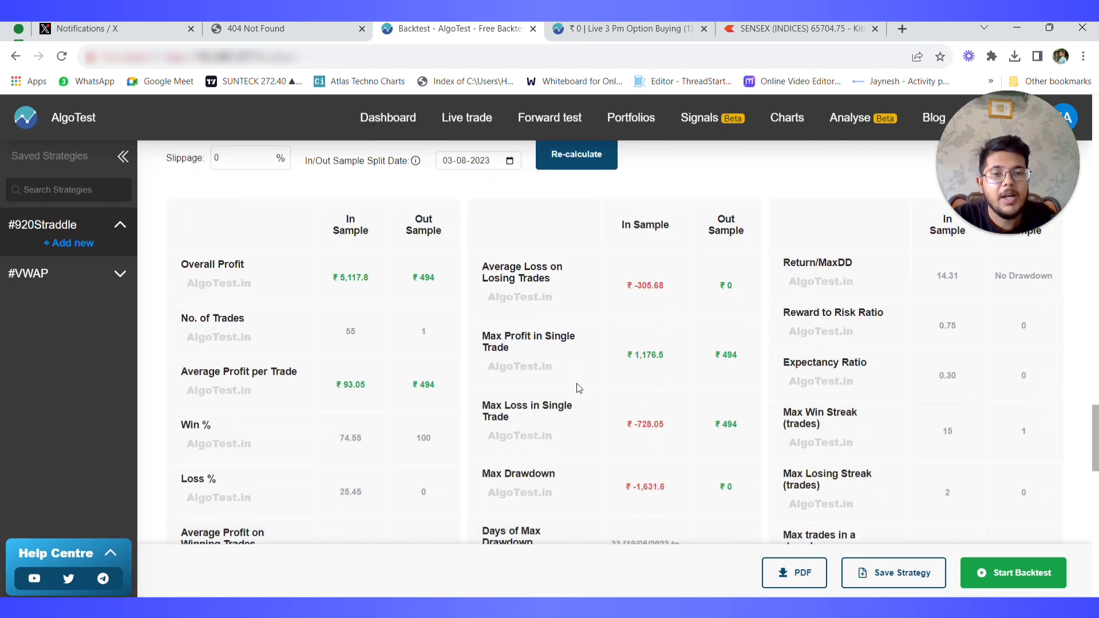
scroll(578, 388, "down", 1)
left_click_drag(636, 416, 676, 430)
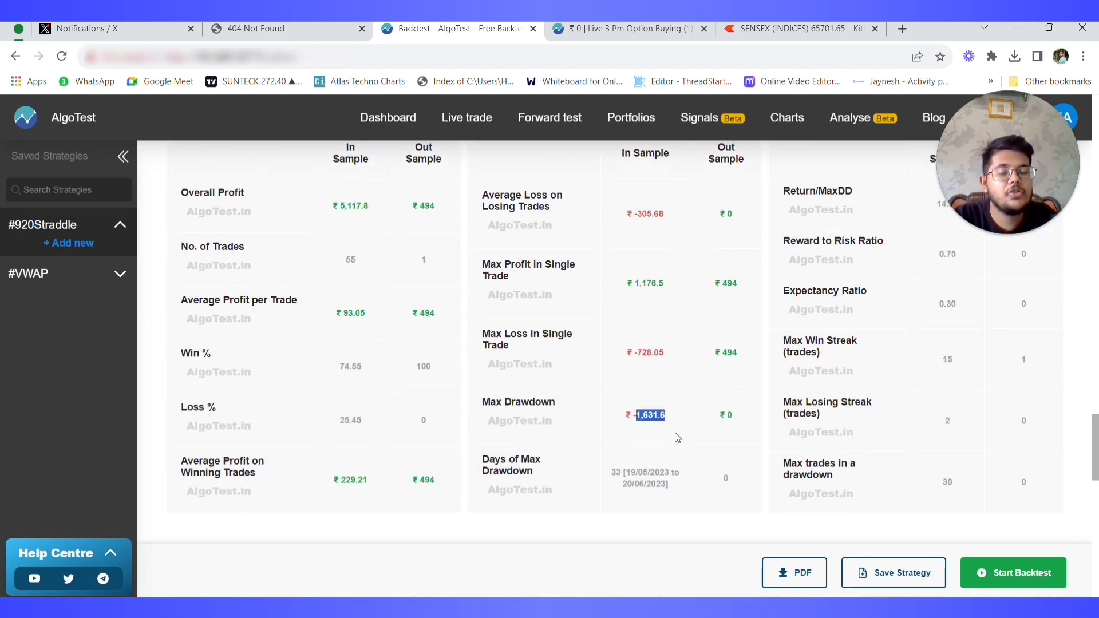
left_click(677, 438)
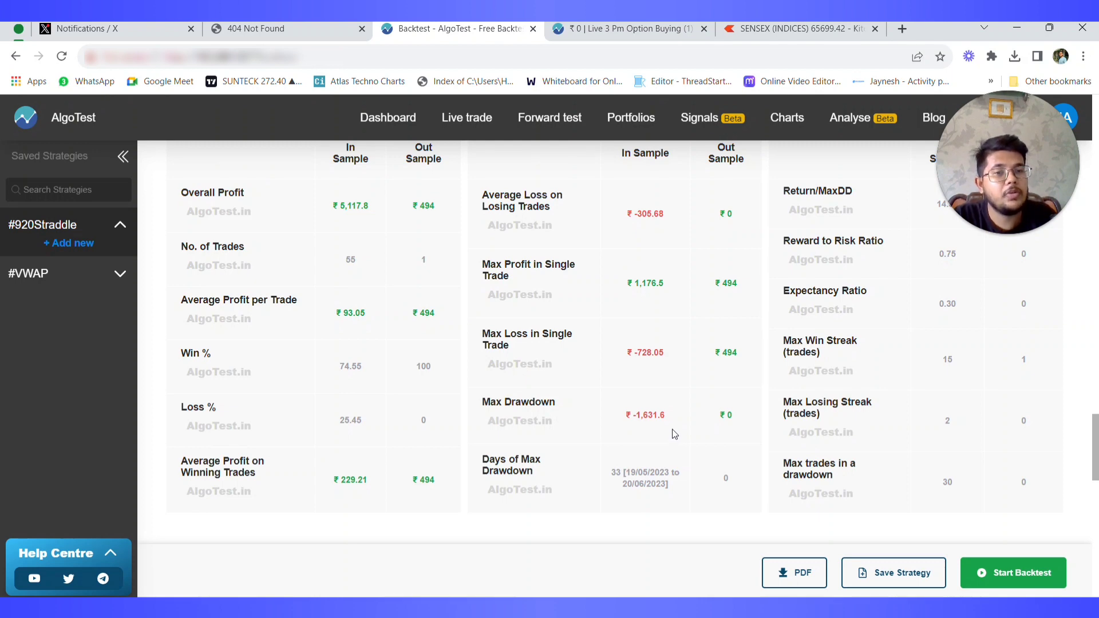
left_click_drag(626, 416, 635, 416)
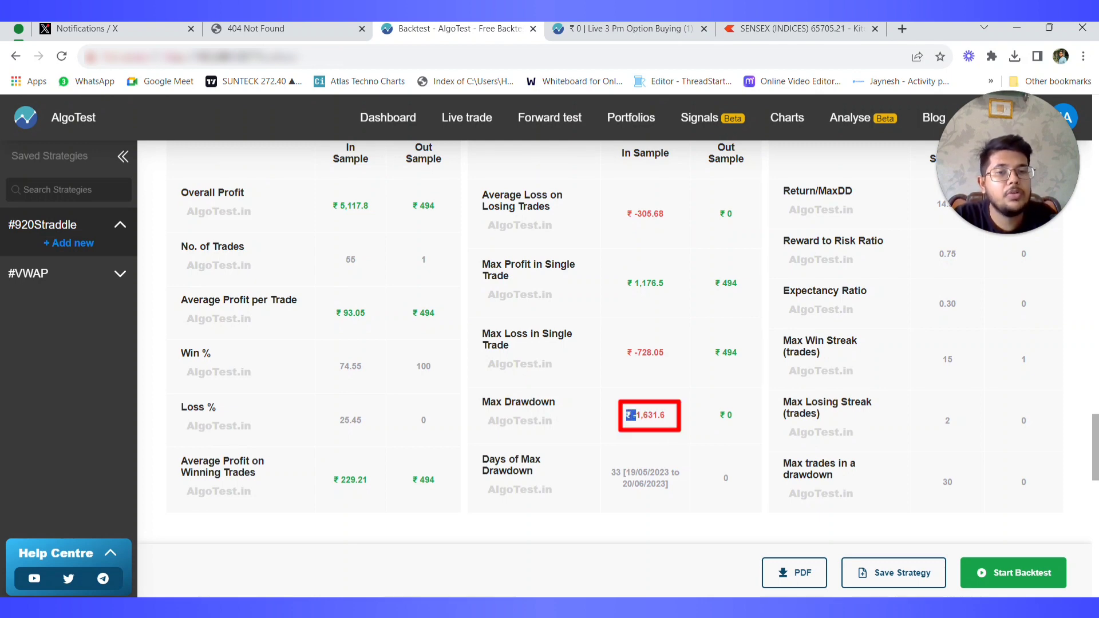
Step: Save the strategy under the name 70 CPR SENSEX
scroll(681, 412, "up", 10)
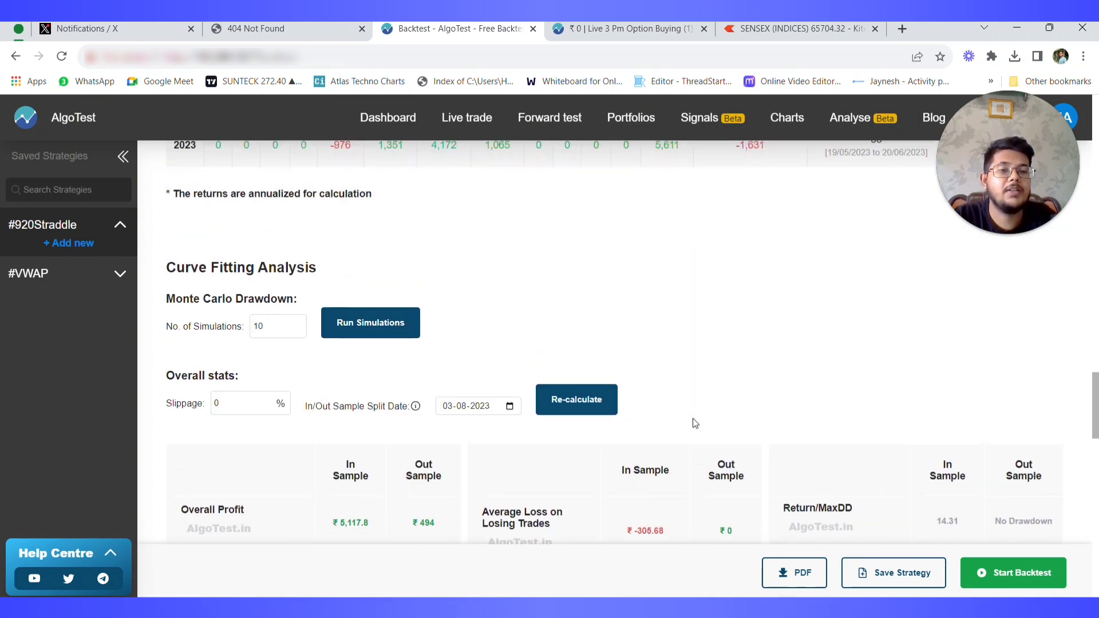
scroll(538, 329, "up", 10)
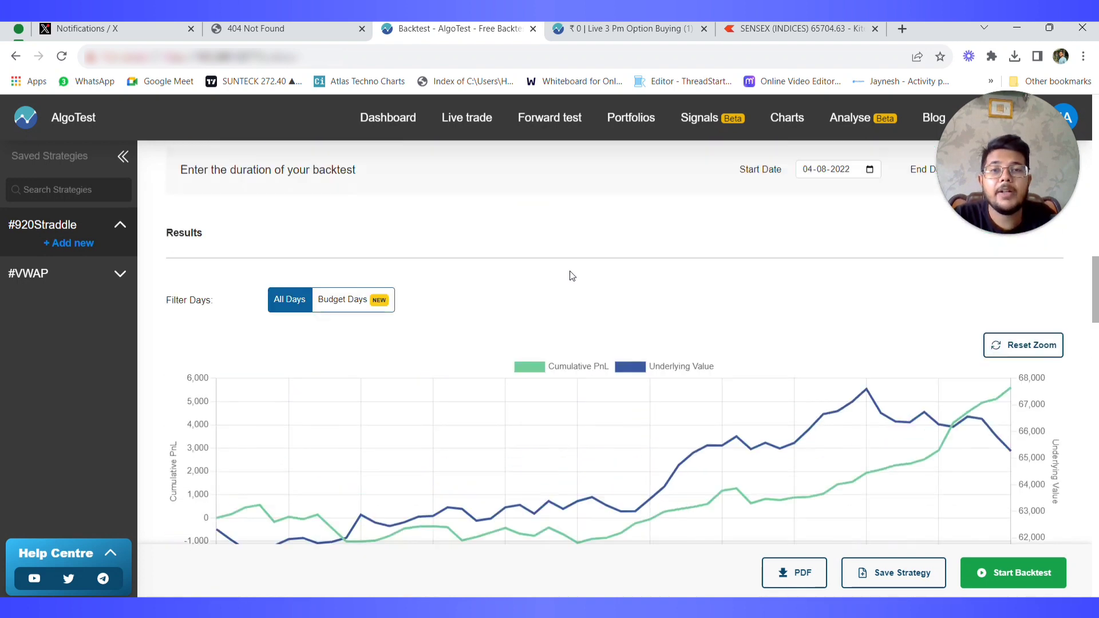
left_click(906, 582)
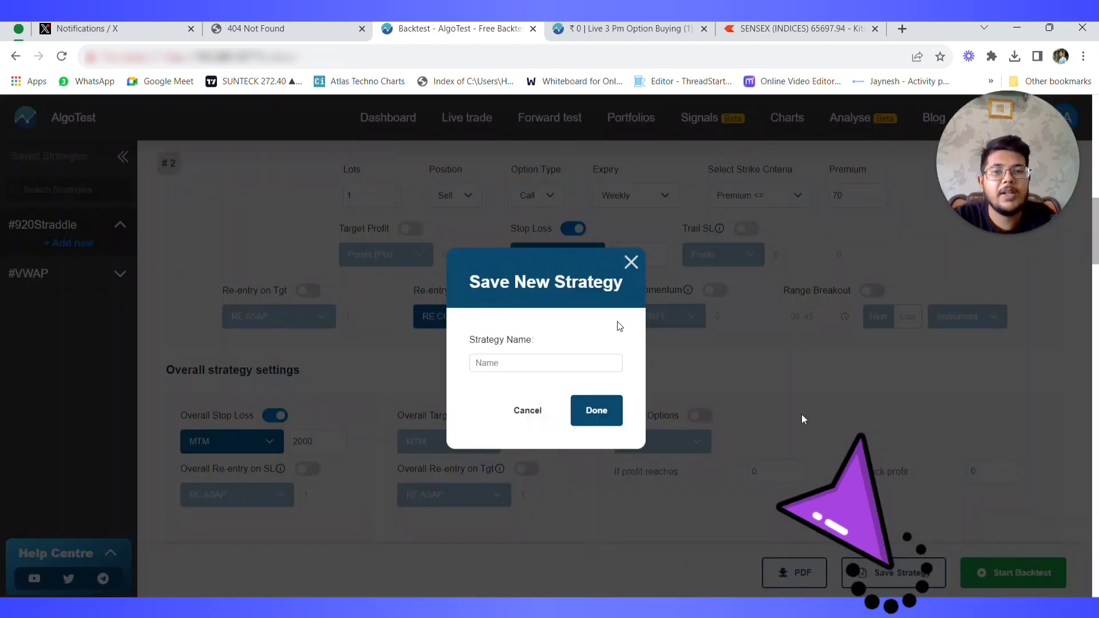
left_click(487, 379)
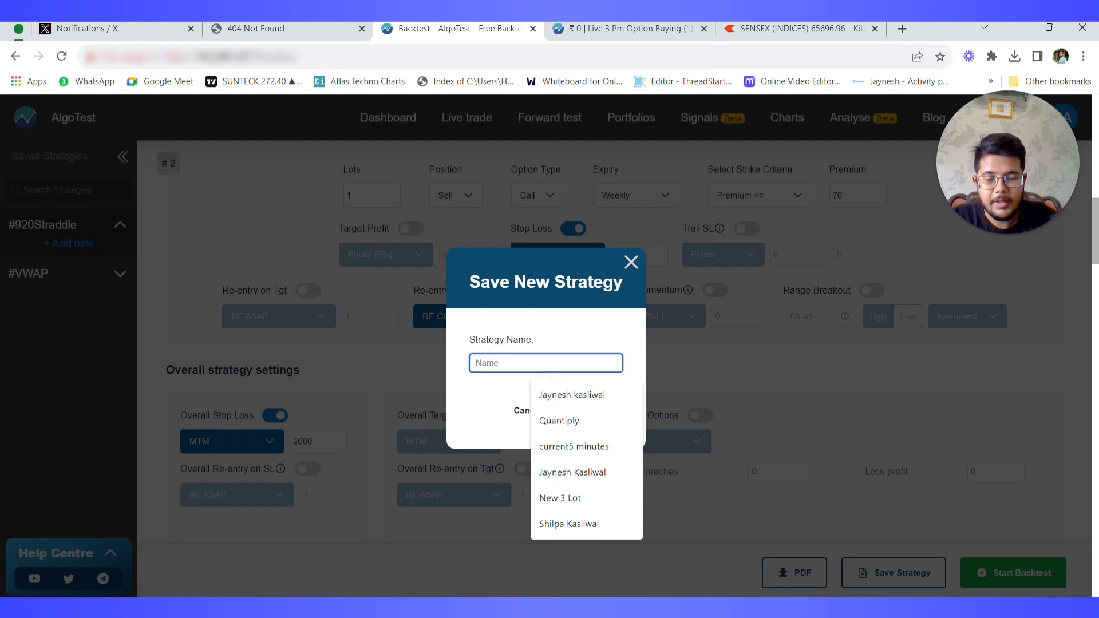
type("6")
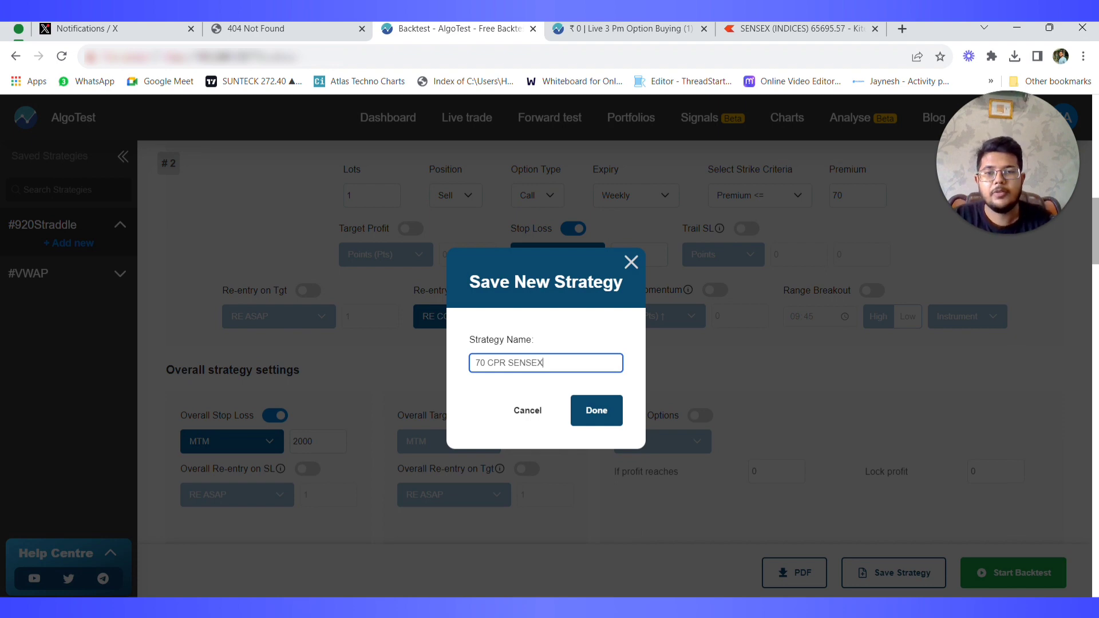
left_click(602, 416)
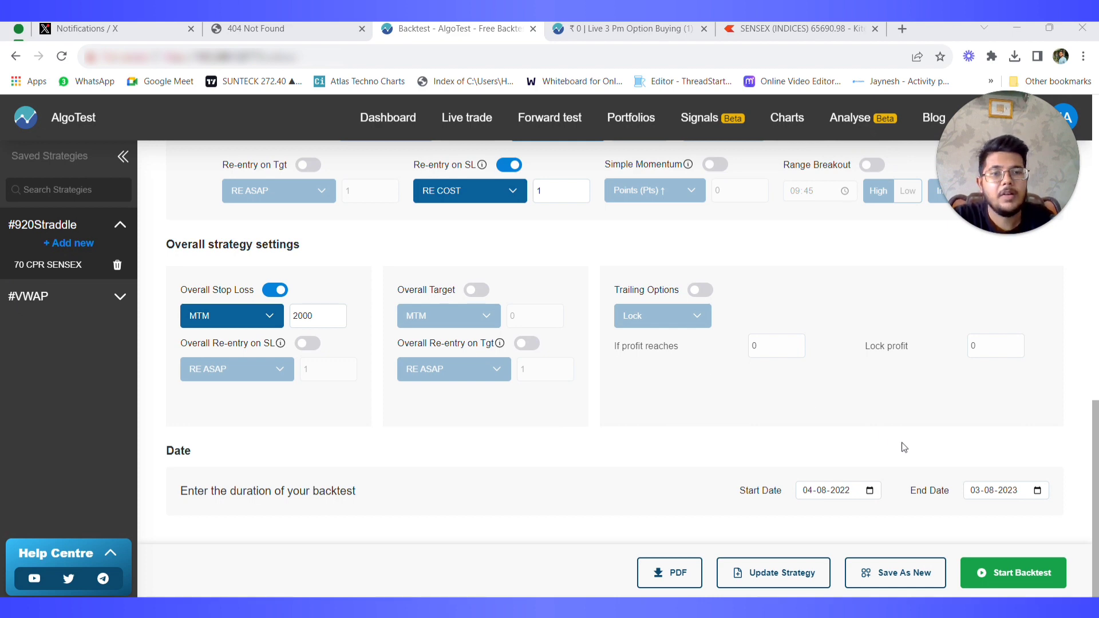
Step: Look over the saved strategy's settings and open the Forward Testing page at its list of saved strategies
scroll(802, 383, "up", 10)
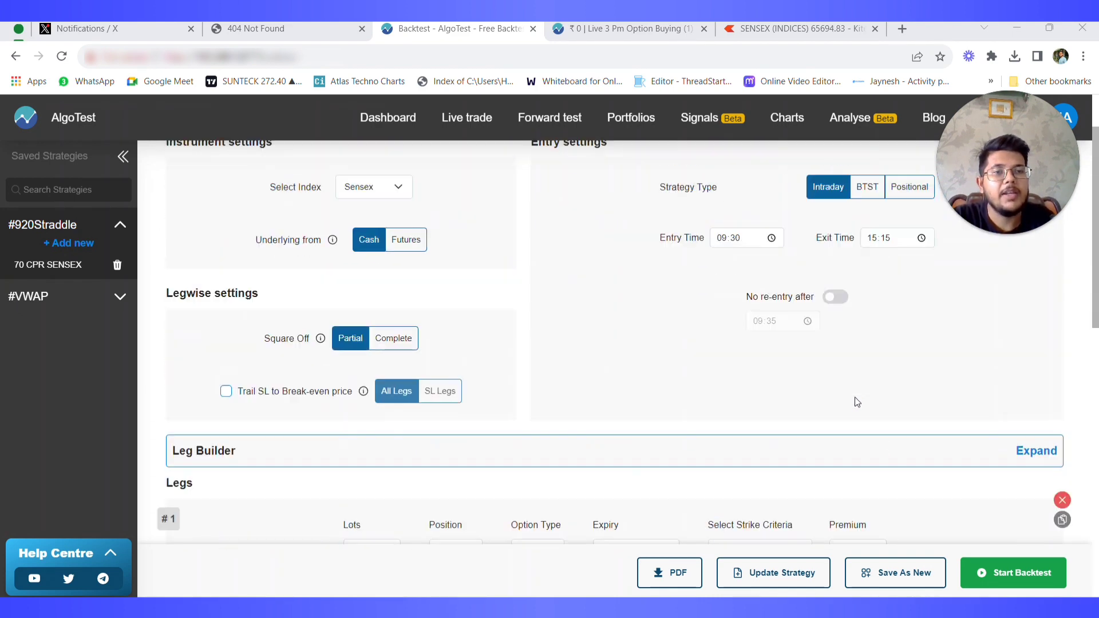
scroll(857, 405, "down", 5)
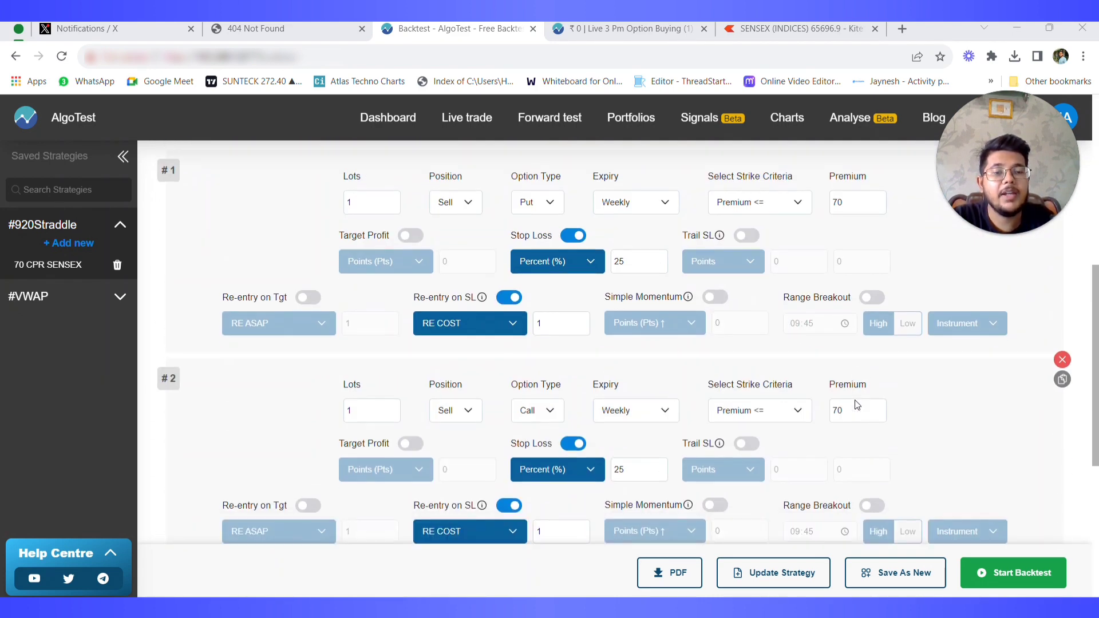
scroll(857, 404, "up", 8)
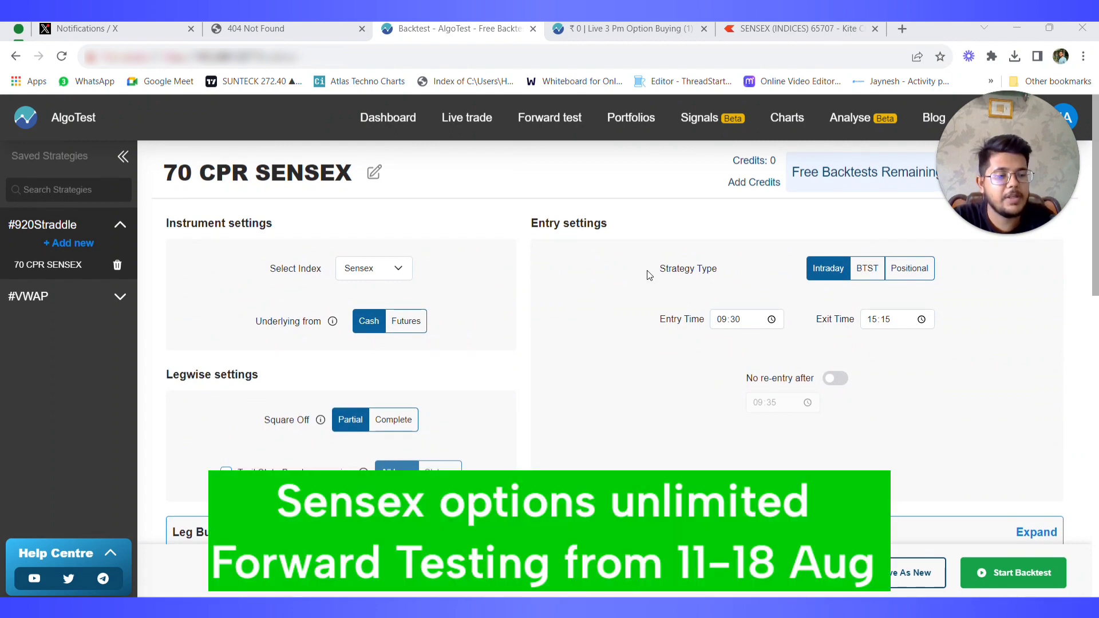
left_click(555, 127)
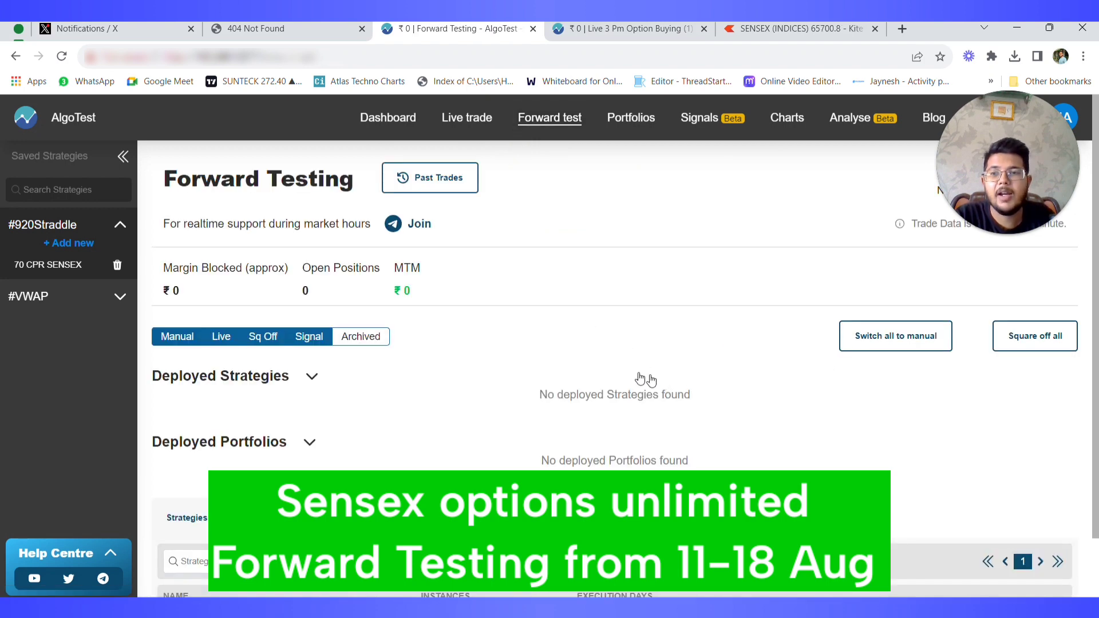
scroll(639, 358, "down", 1)
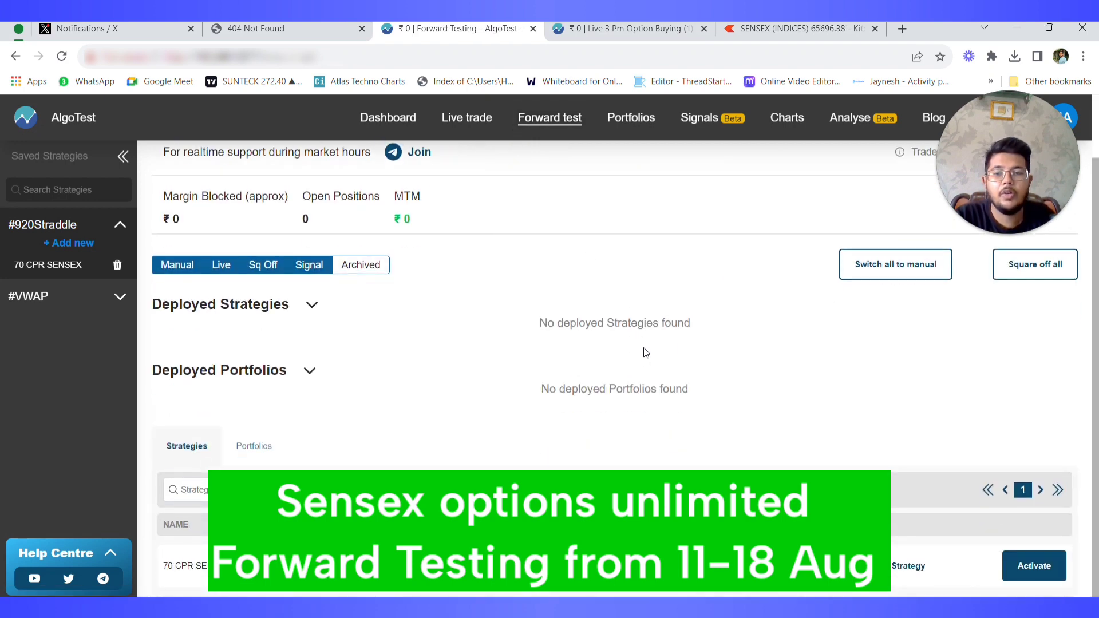
Step: Try to activate 70 CPR SENSEX for forward testing and look over the credit packages
left_click(1033, 565)
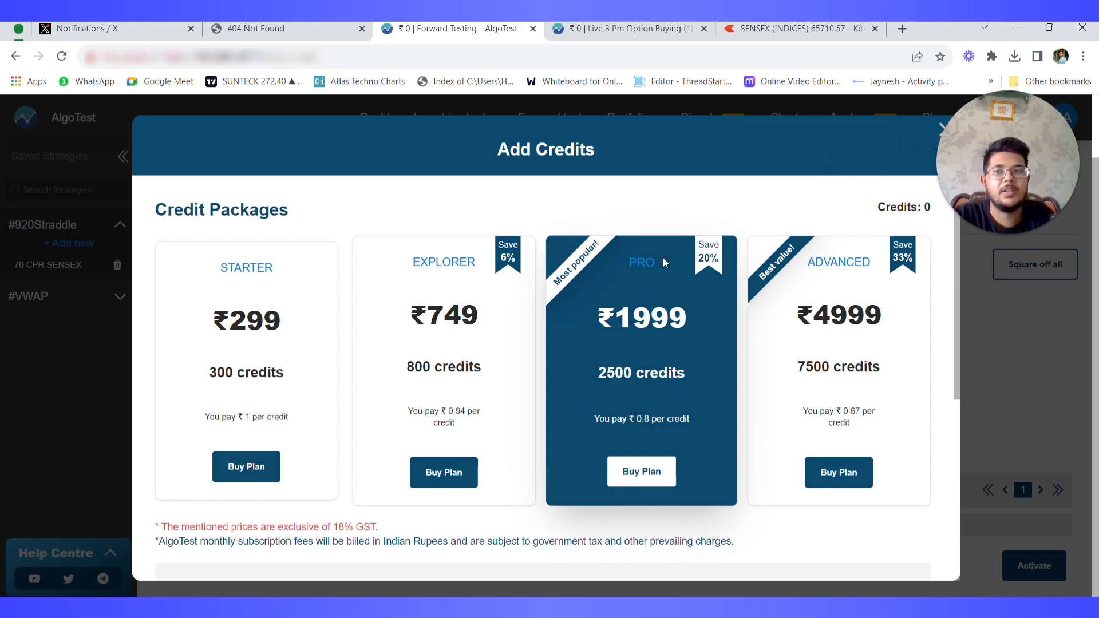
left_click_drag(1057, 163, 1058, 104)
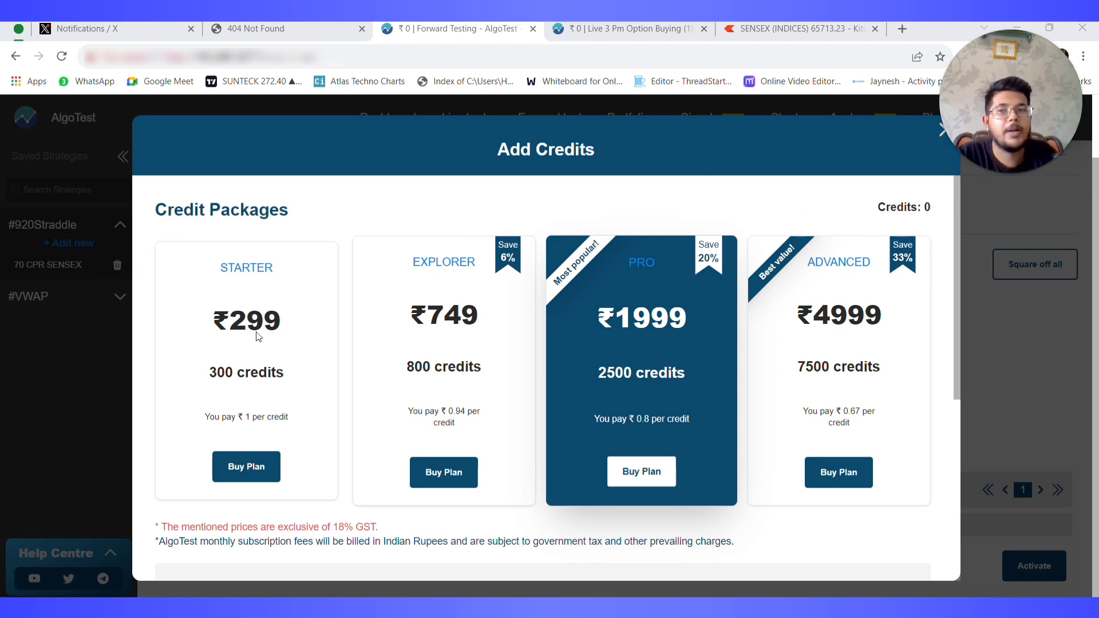
left_click(2, 305)
Step: Open the broker setup for live trading, dismissing the email request, and browse the full list of brokers
left_click(468, 117)
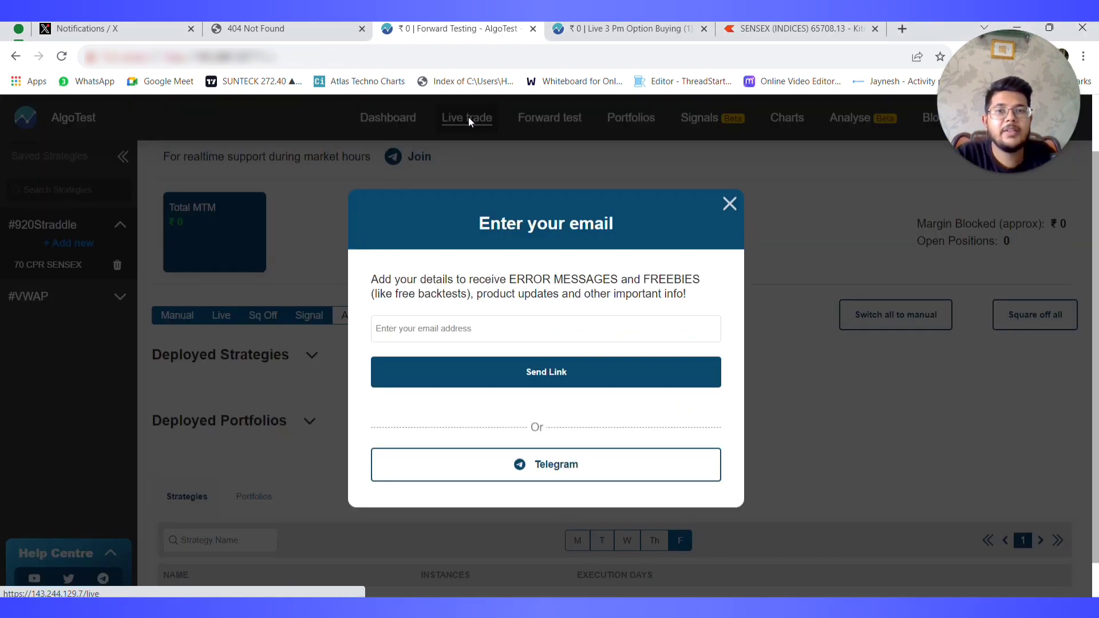
left_click(748, 208)
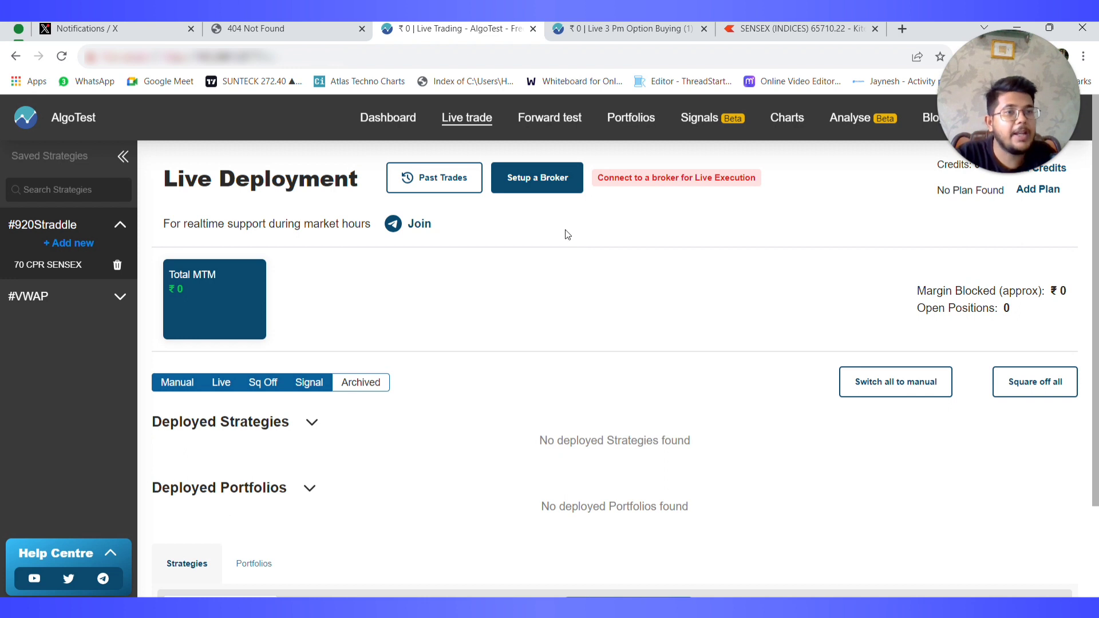
left_click(543, 179)
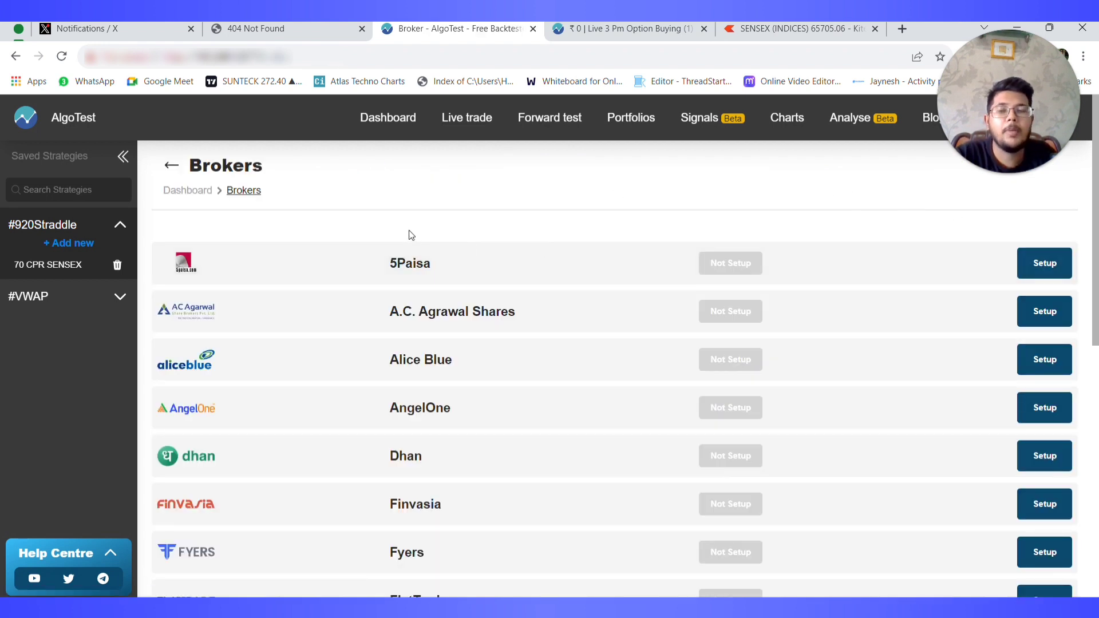
scroll(238, 370, "down", 3)
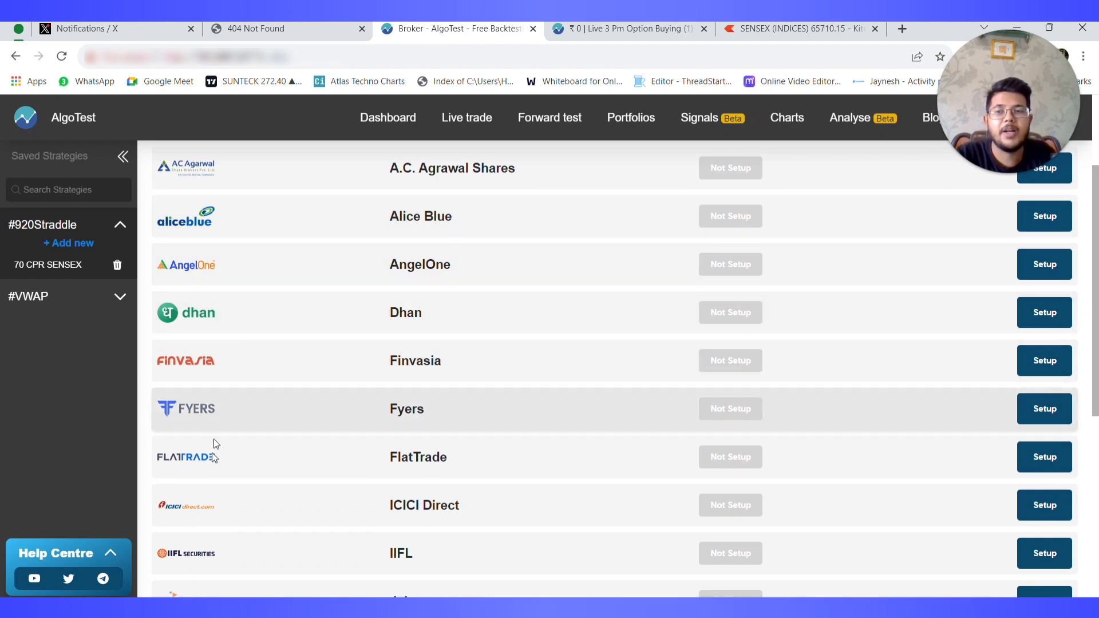
scroll(216, 455, "down", 3)
scroll(234, 370, "down", 5)
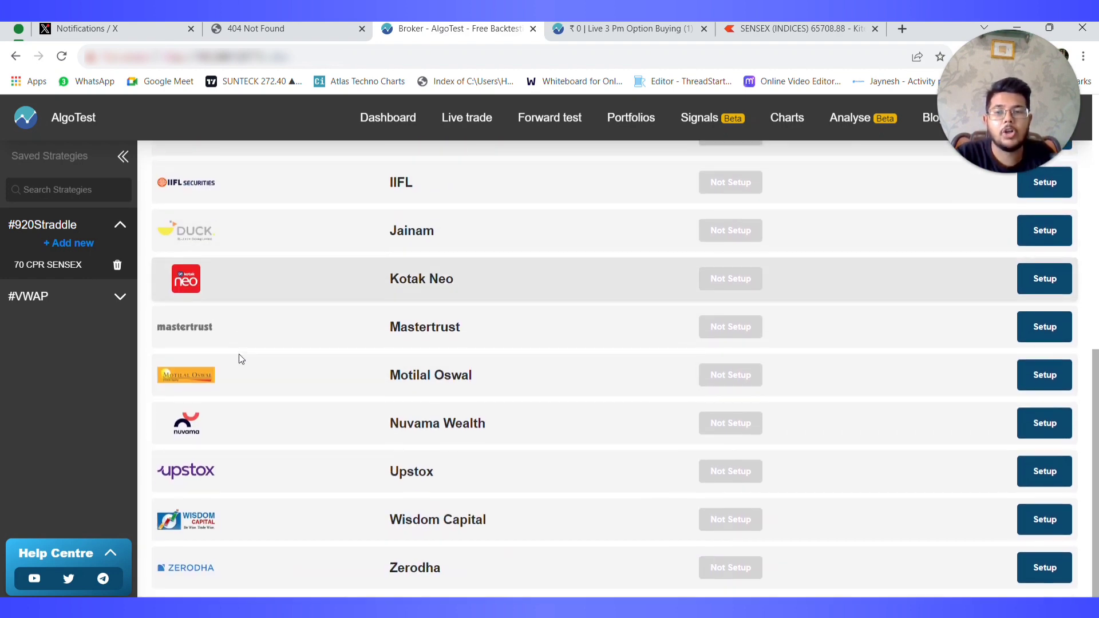
scroll(250, 405, "up", 11)
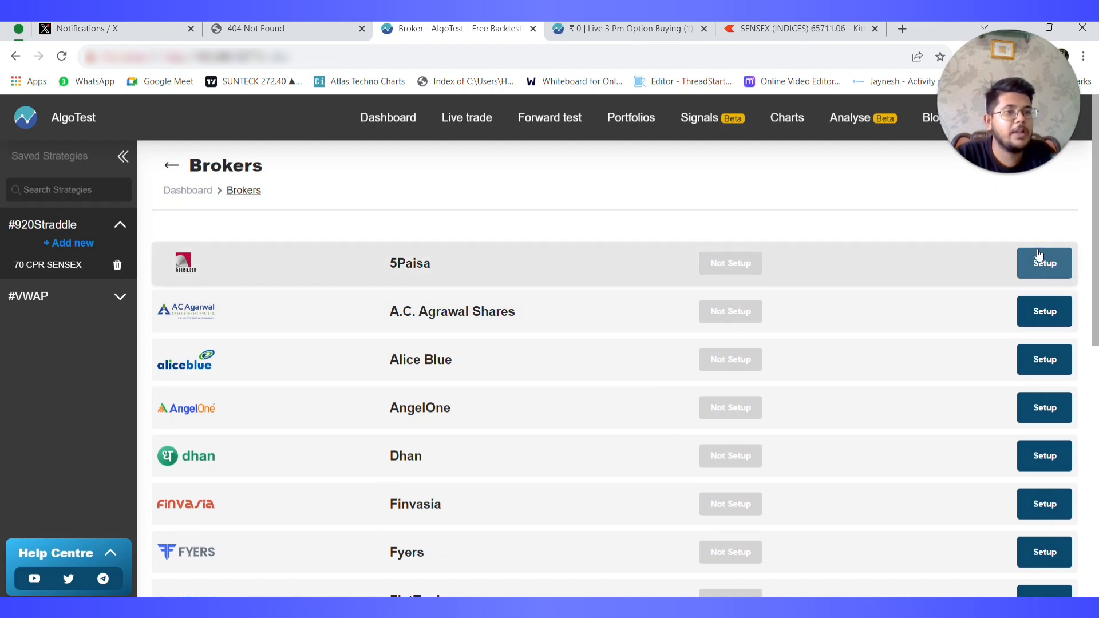
Step: Read the 5Paisa setup instructions and return to the list of brokers
left_click(1052, 263)
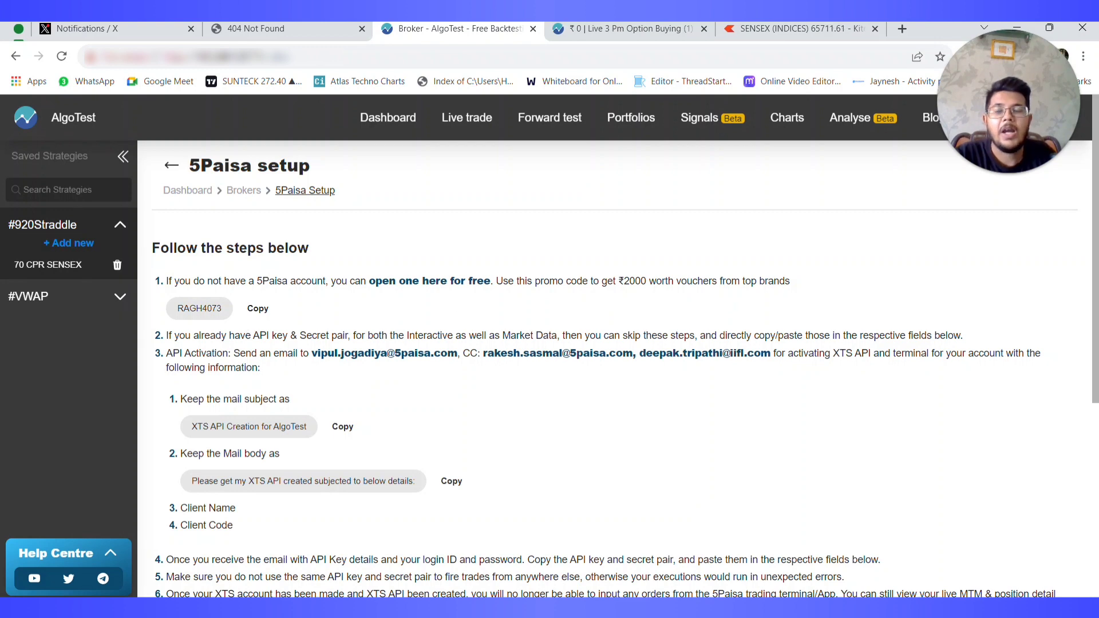
left_click_drag(152, 248, 272, 246)
left_click(320, 268)
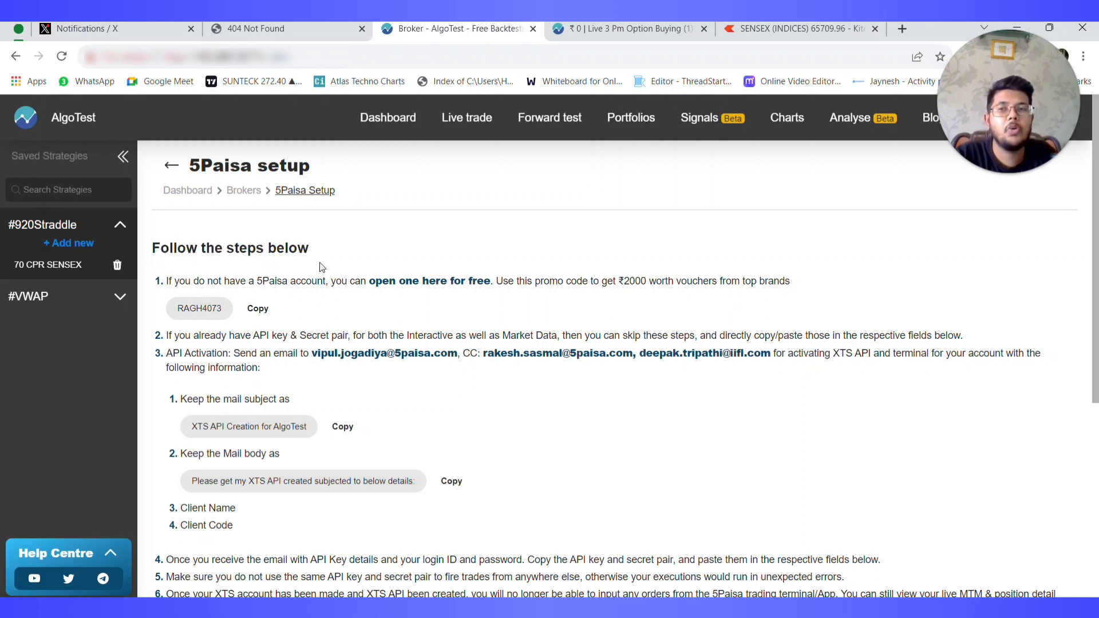
left_click(168, 167)
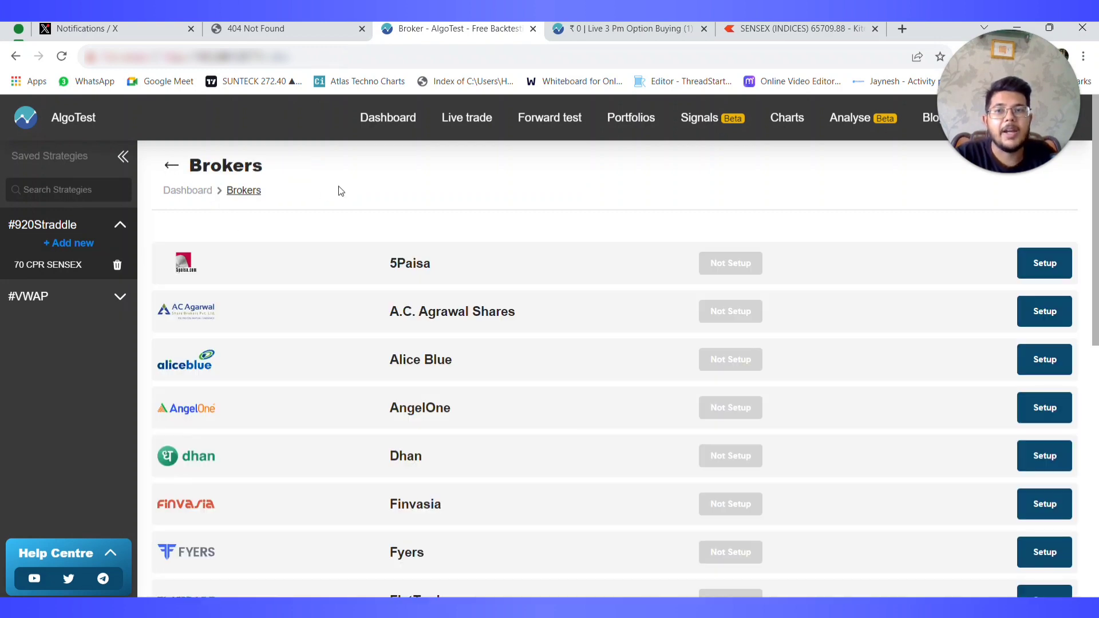
Step: Save a copy of the 70 CPR SENSEX strategy under the name 100 CPR SENSEX
left_click(74, 269)
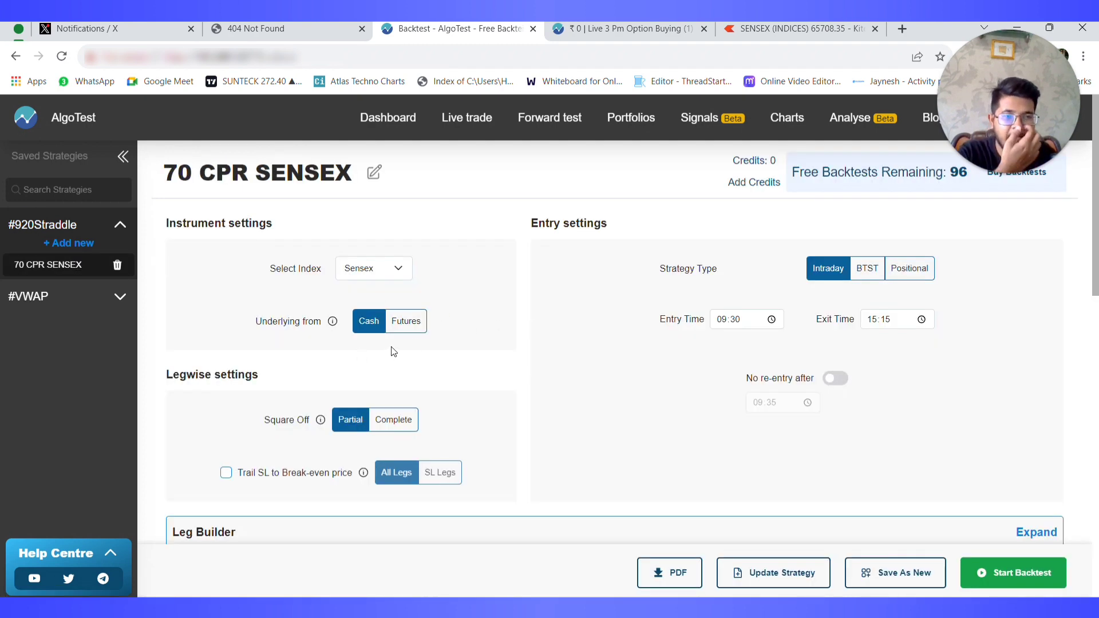
scroll(768, 454, "down", 2)
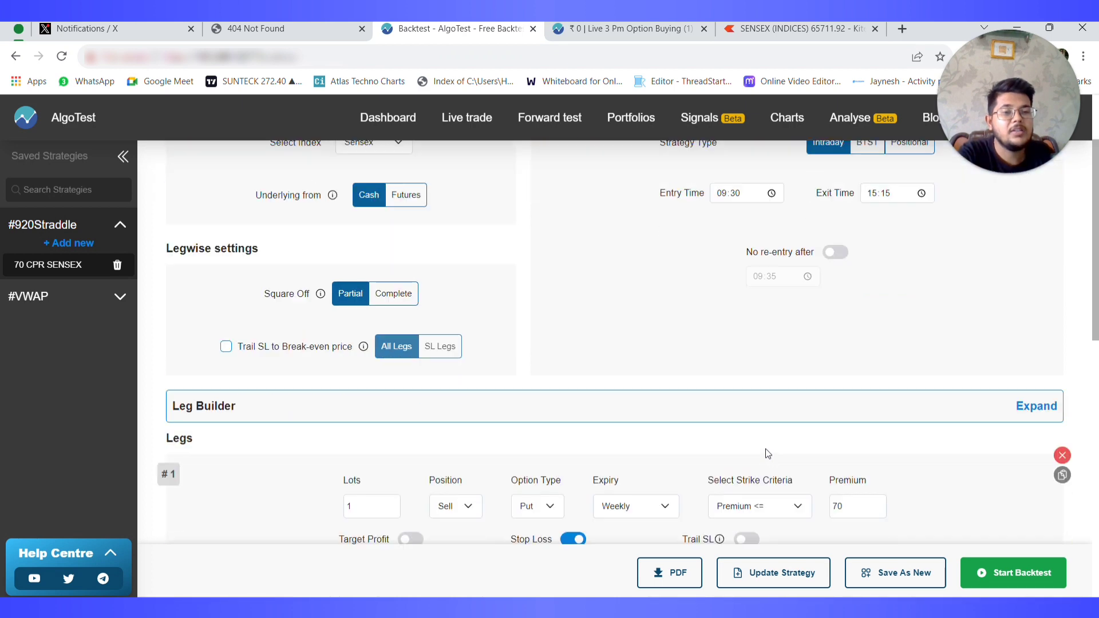
left_click(910, 576)
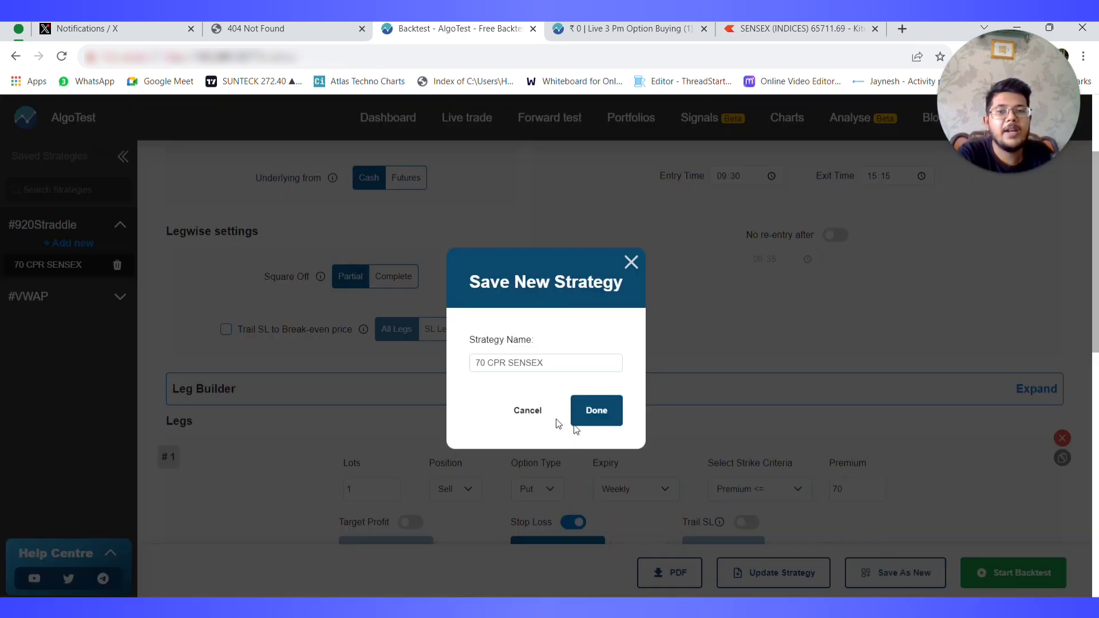
left_click(550, 363)
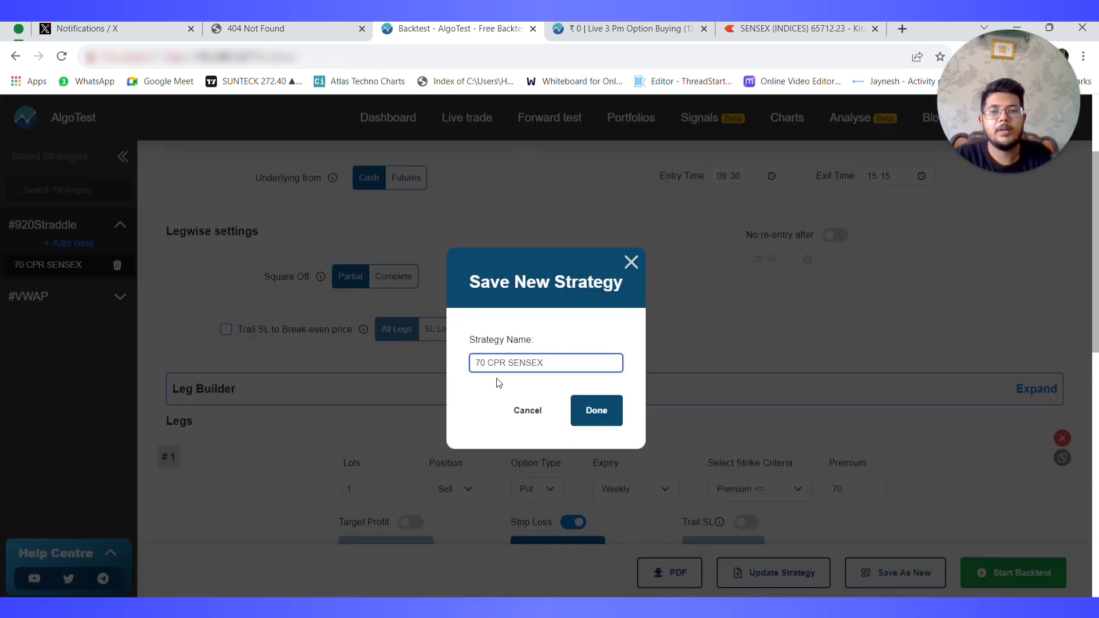
key("BackSpace")
key("BackSpace")
key("BackSpace")
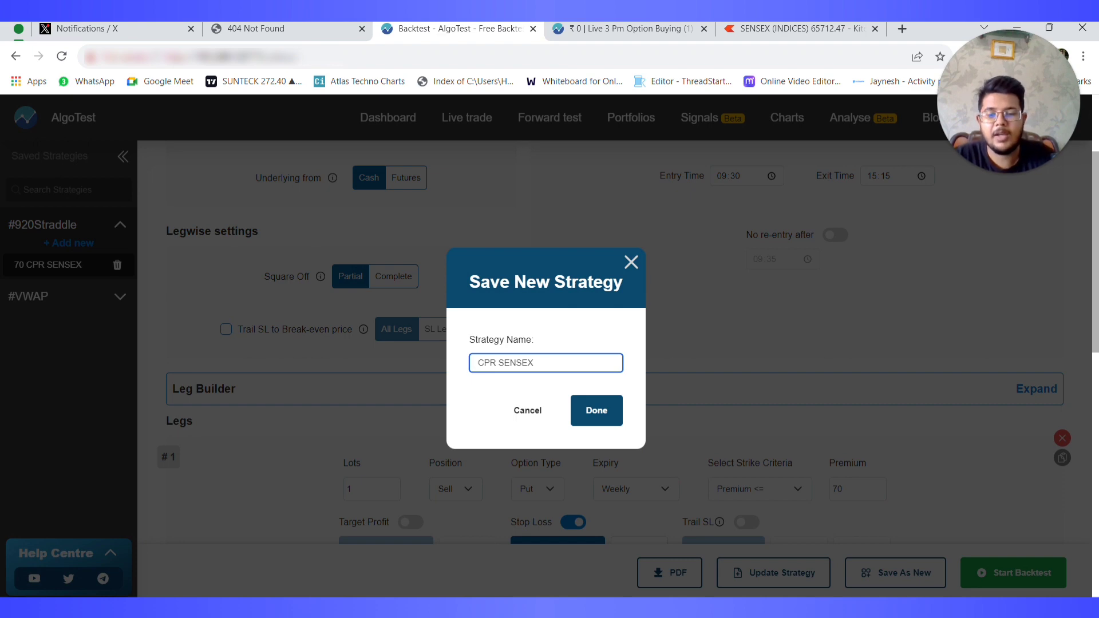
type("100")
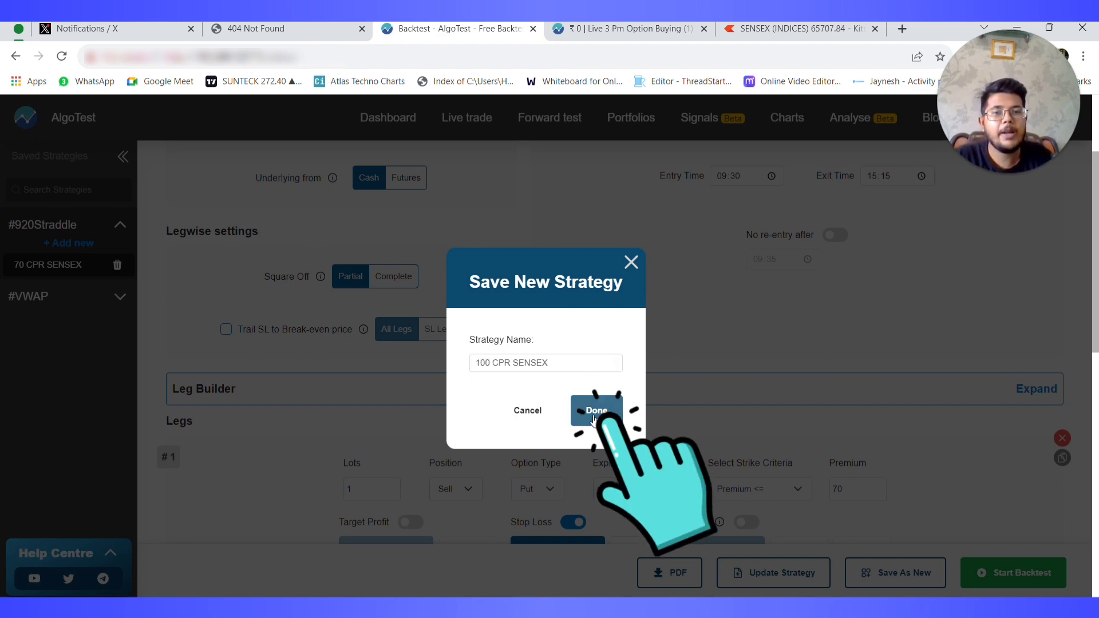
key("Return")
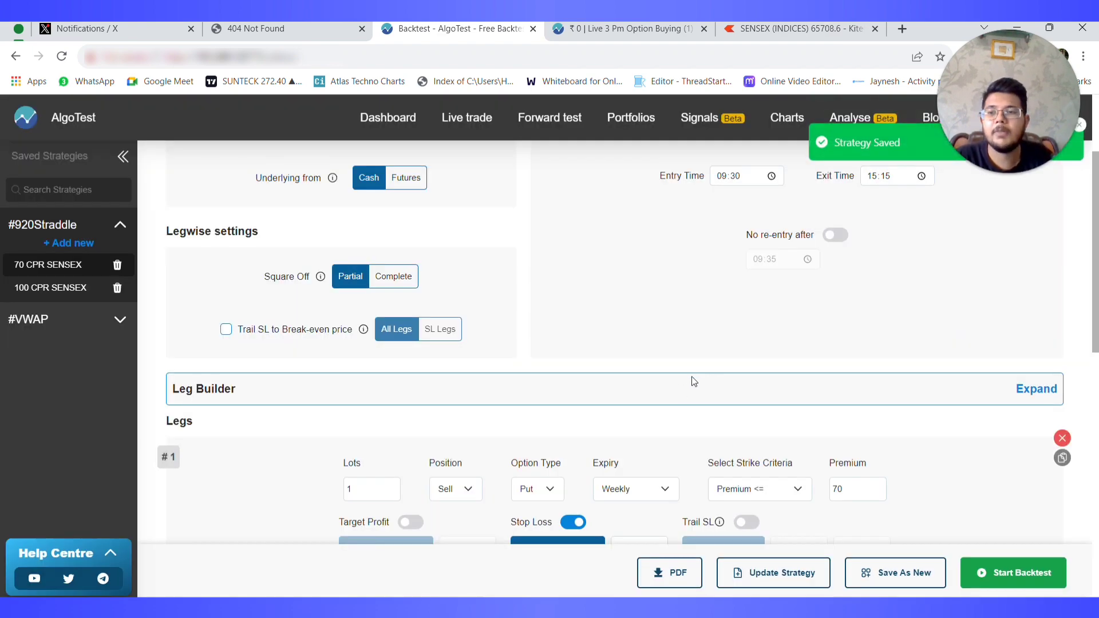
Step: Set the premium to 100 for both the put and call legs
scroll(315, 233, "up", 3)
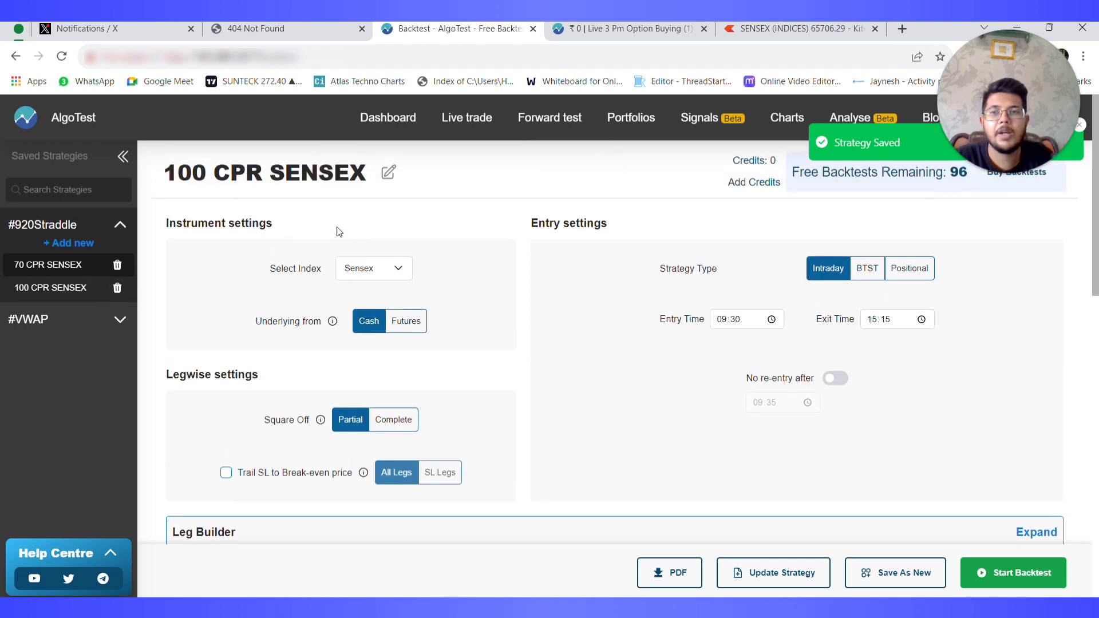
scroll(567, 254, "down", 5)
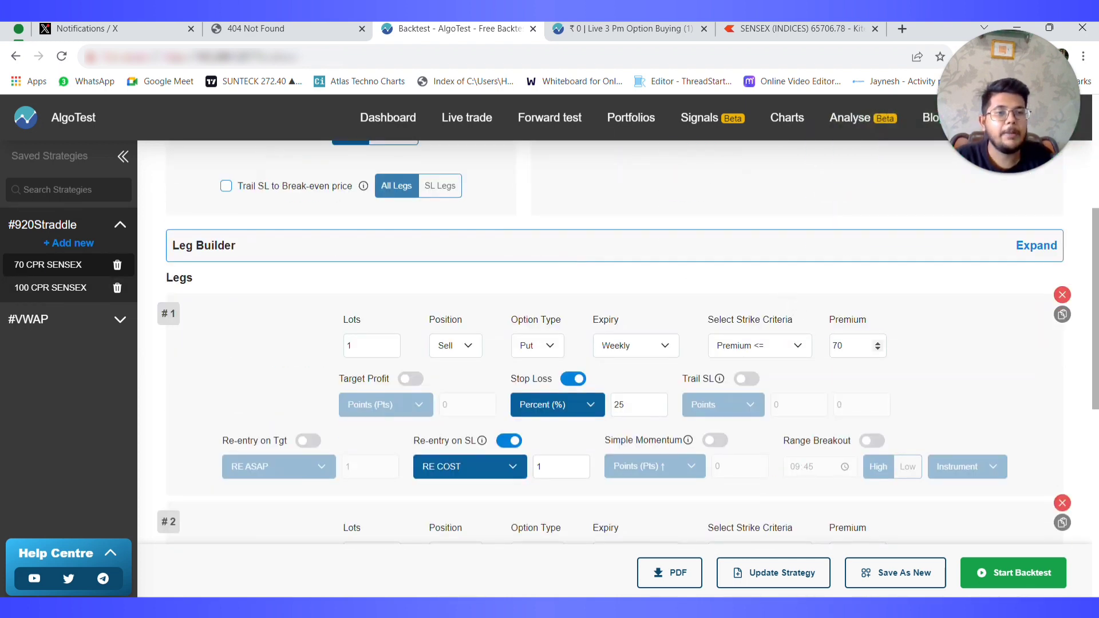
double_click(838, 346)
type("100")
scroll(811, 341, "down", 4)
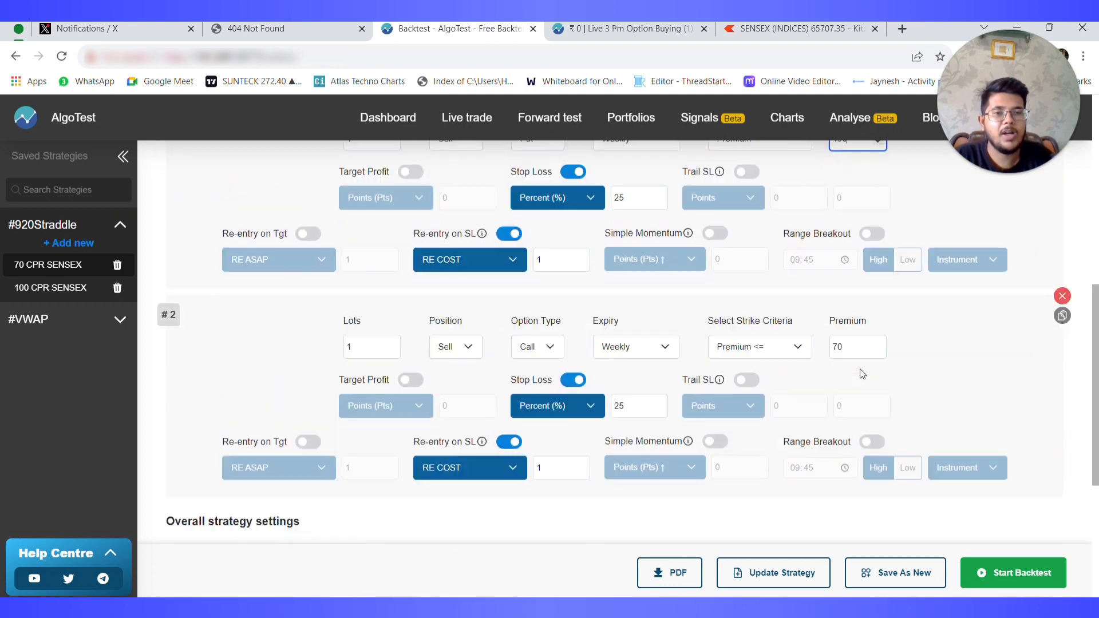
double_click(838, 339)
type("100")
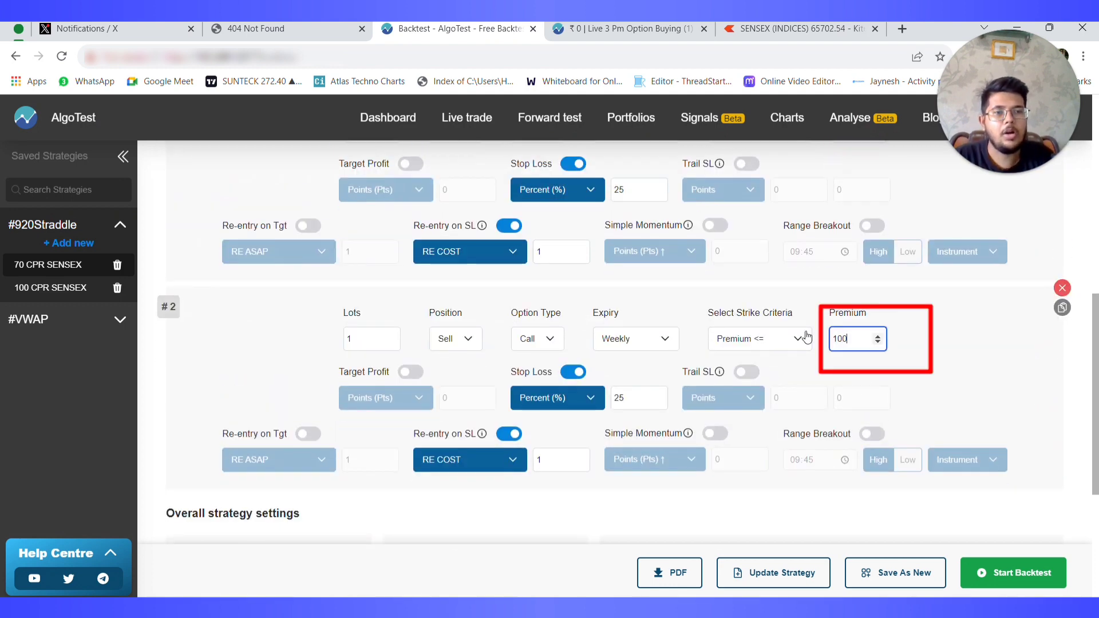
Step: Turn off Re-entry on SL for both legs and run the backtest
left_click(508, 225)
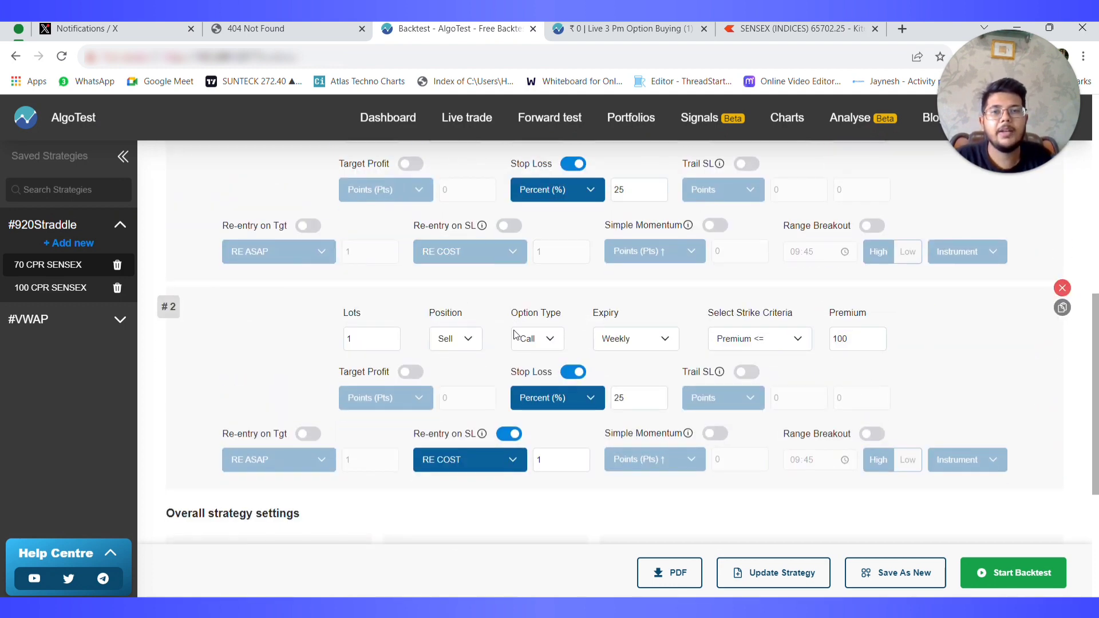
left_click(509, 434)
left_click(1024, 572)
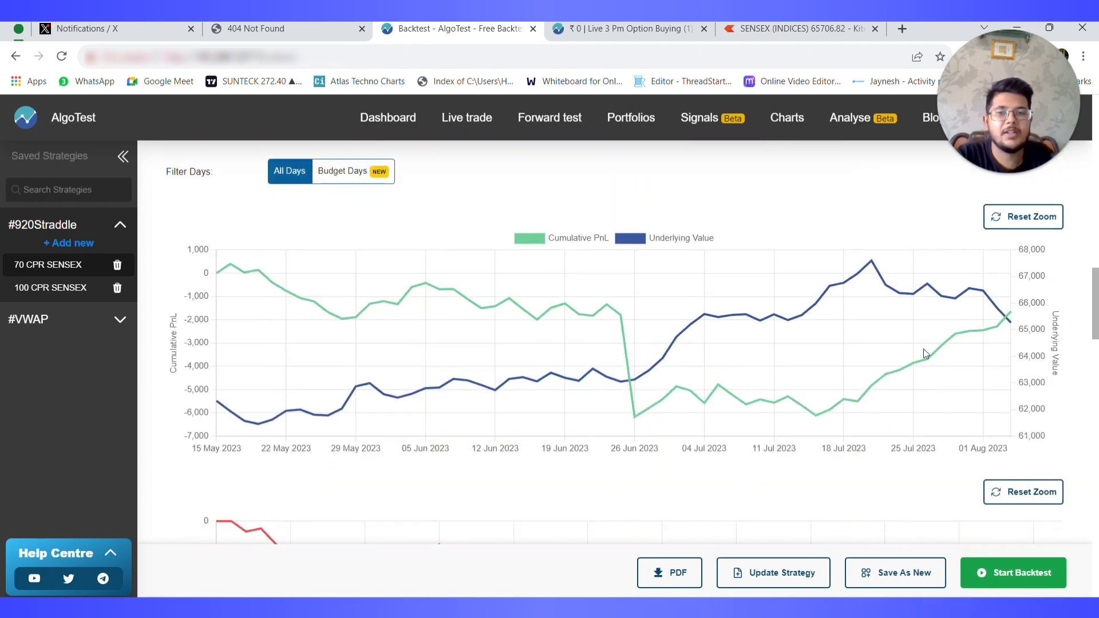
Step: Review the new backtest's 2023 monthly returns, including August, and look back over both legs' settings
scroll(901, 352, "down", 4)
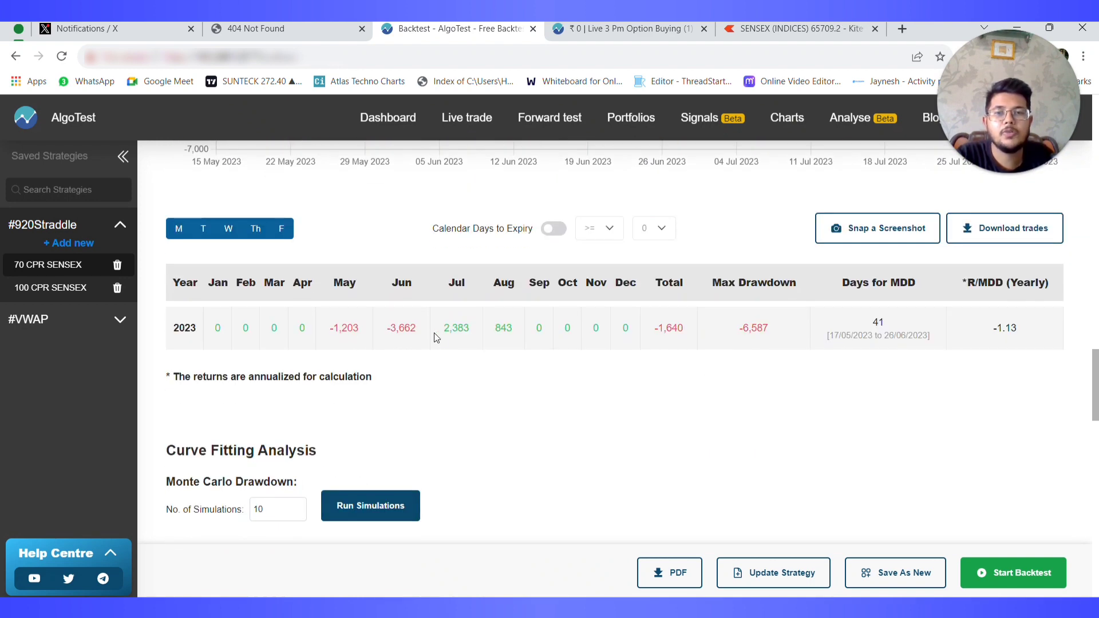
double_click(503, 328)
scroll(645, 356, "up", 4)
scroll(689, 349, "up", 15)
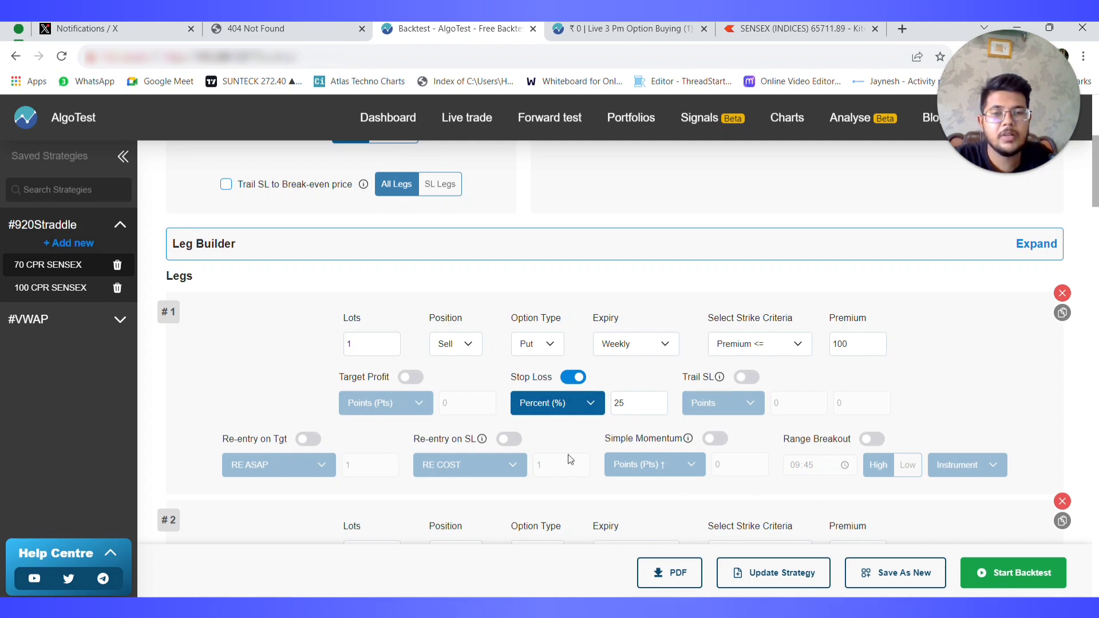
scroll(629, 435, "down", 2)
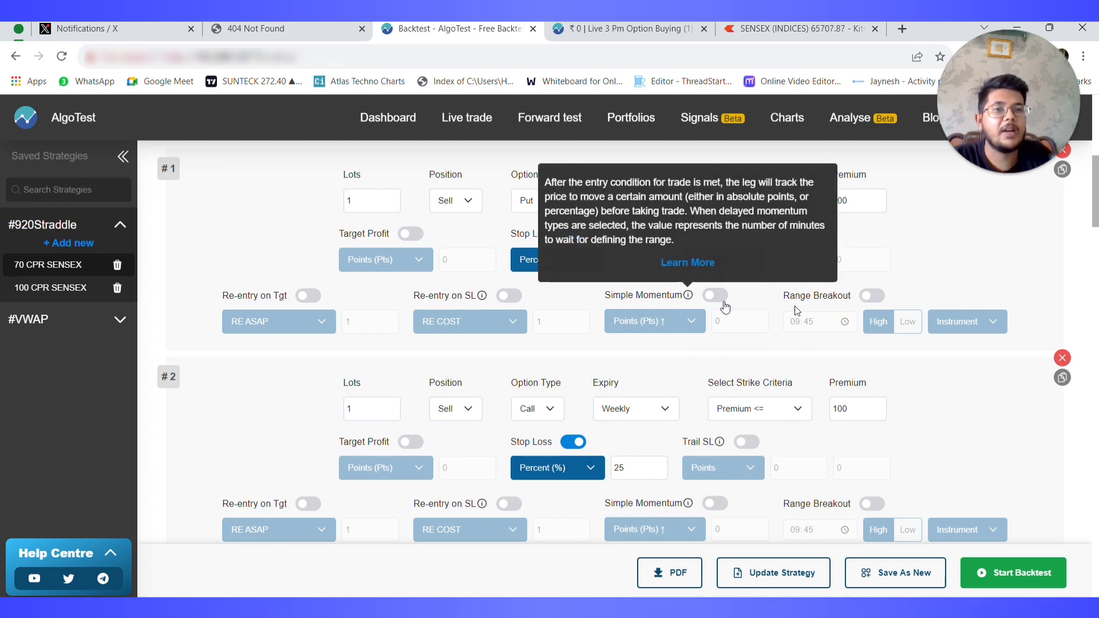
Step: Switch to Kite to check the Sensex chart and the 4 Aug 65700 call and put prices, and return to AlgoTest's backtest page
left_click(796, 28)
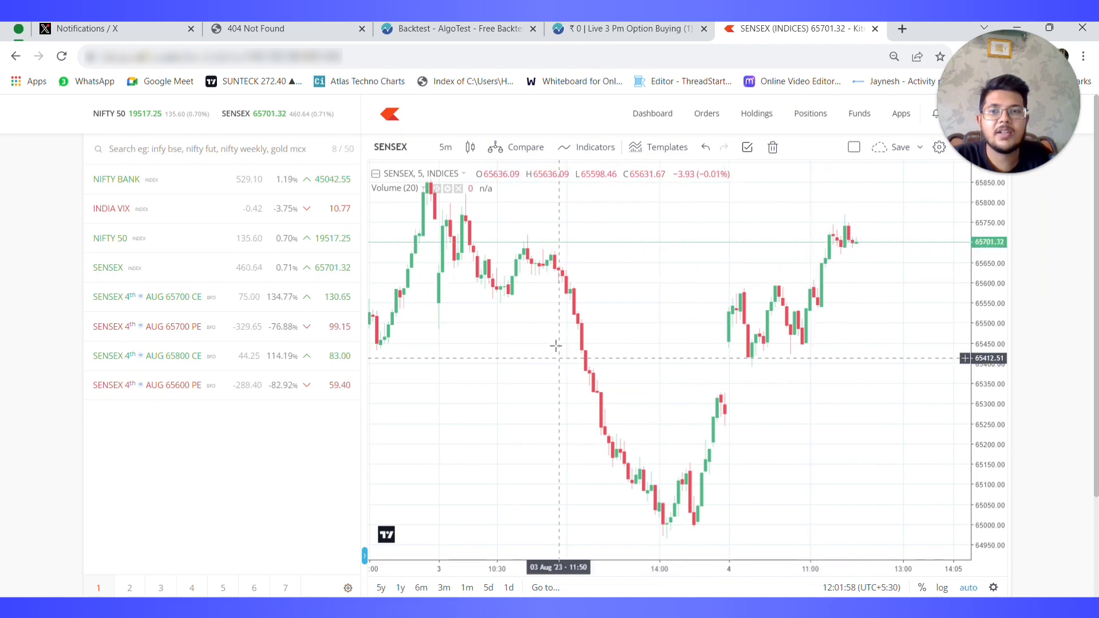
mouse_move(226, 296)
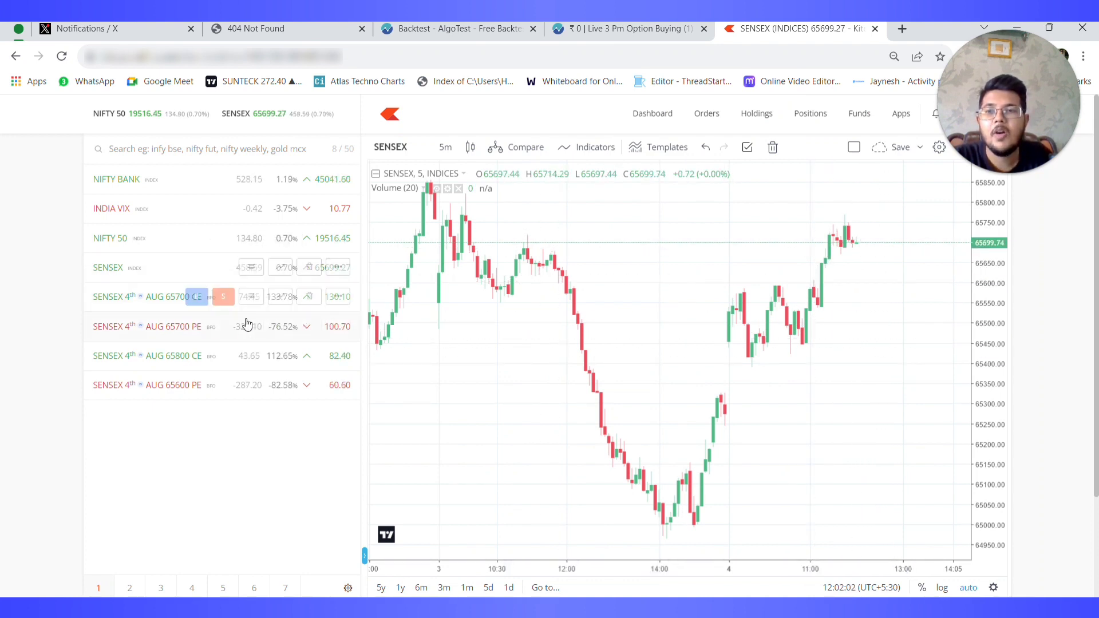
mouse_move(182, 332)
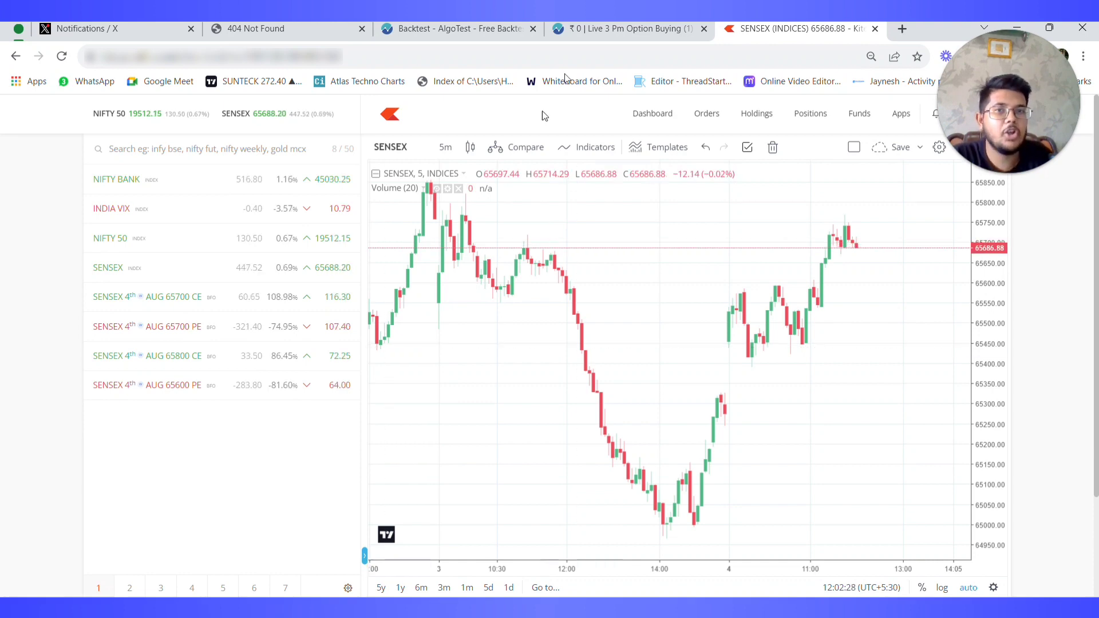
left_click(604, 28)
left_click(452, 28)
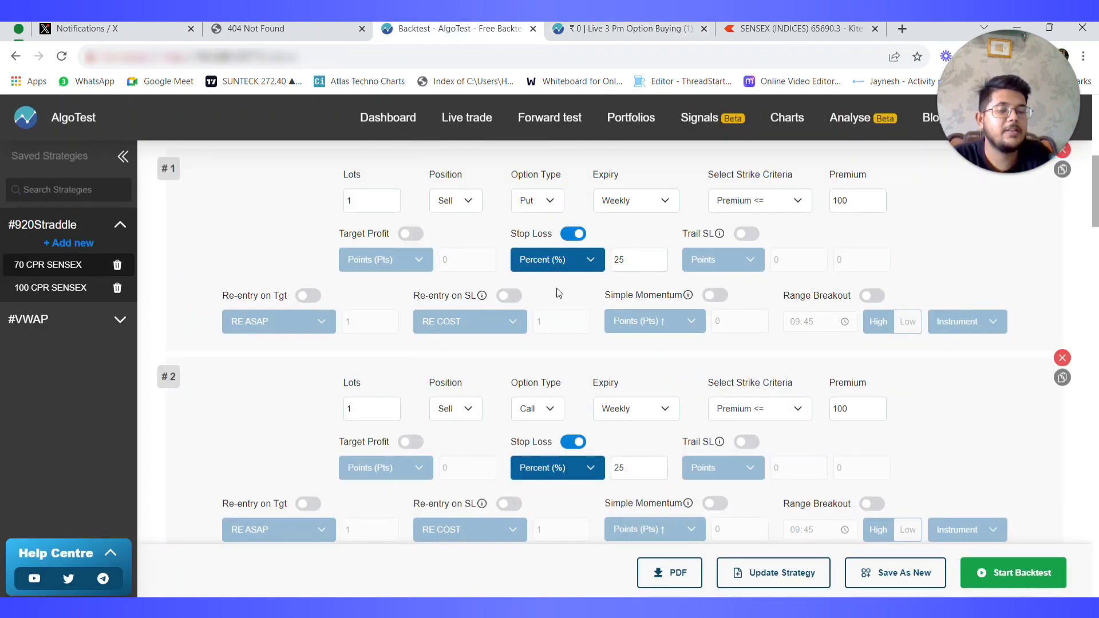
Step: Open the available plans from the dashboard and examine the PRO credit package
scroll(558, 293, "up", 10)
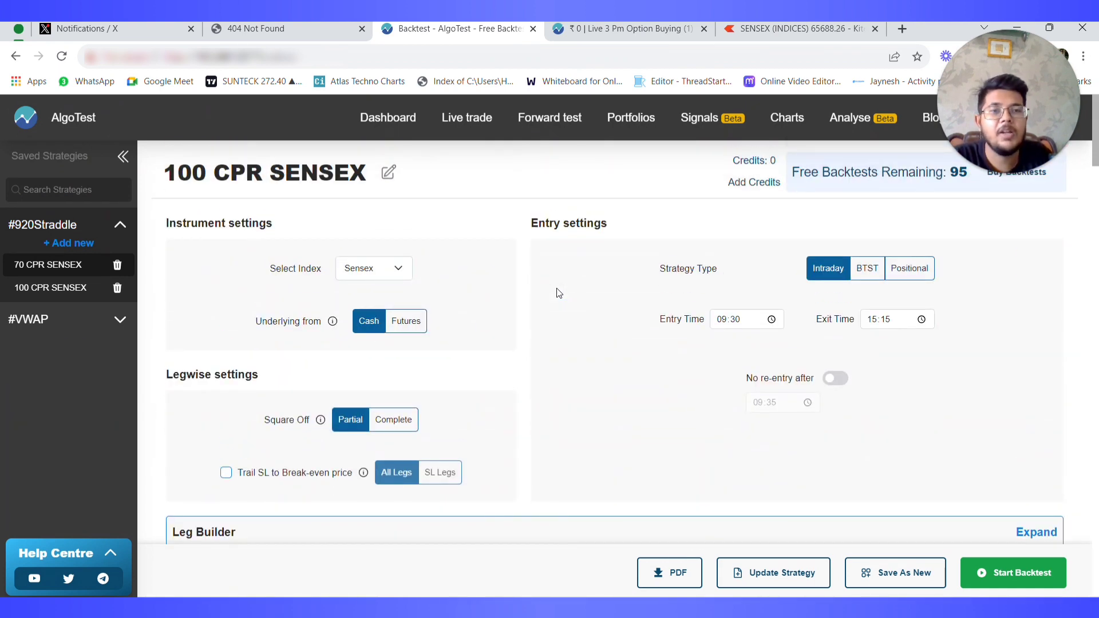
left_click(401, 123)
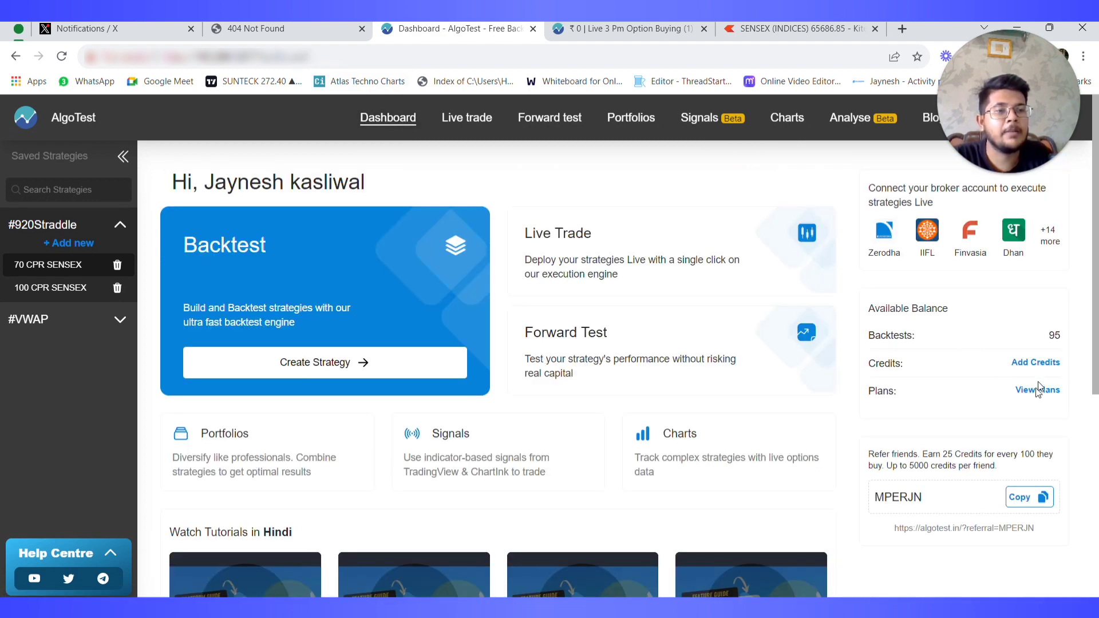
left_click(1038, 390)
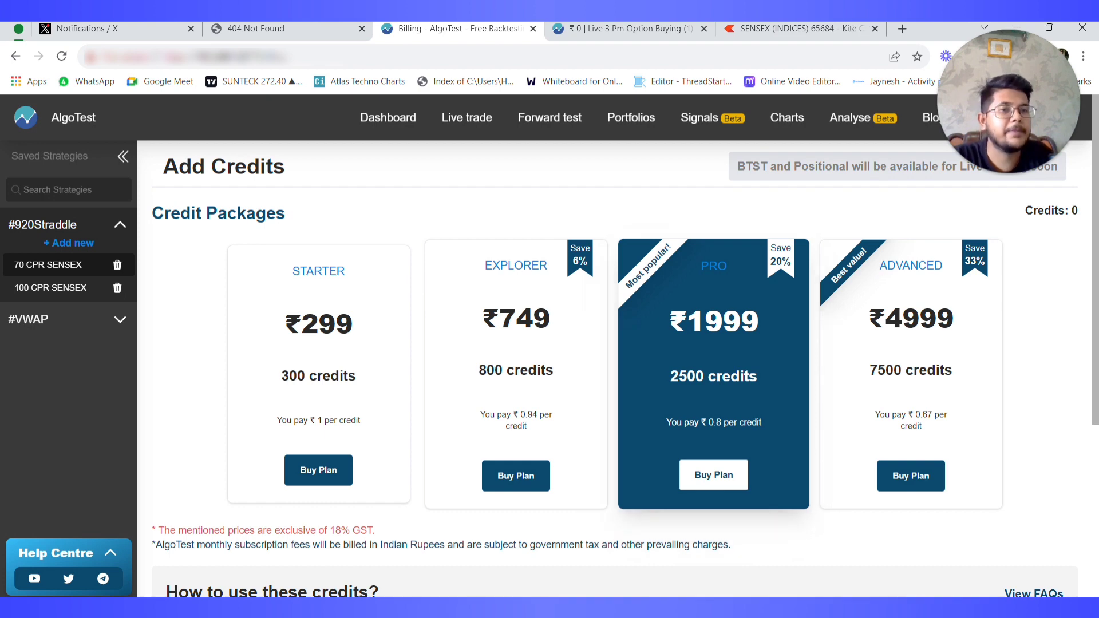
left_click_drag(699, 266, 789, 264)
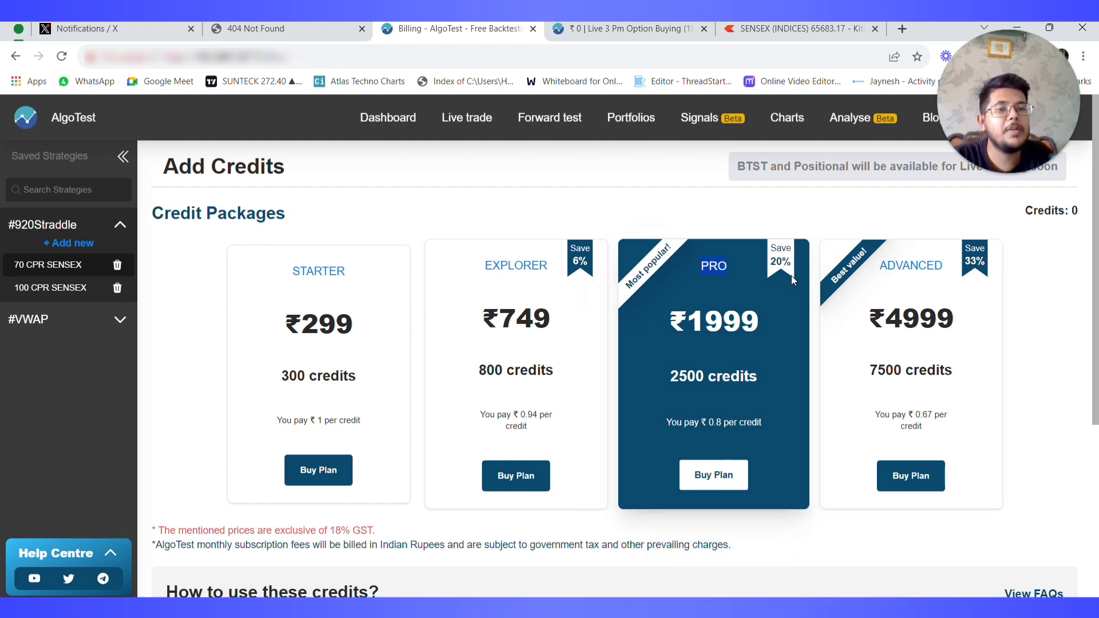
Step: Compare the price per credit of the PRO and STARTER credit packages
left_click_drag(708, 422, 734, 422)
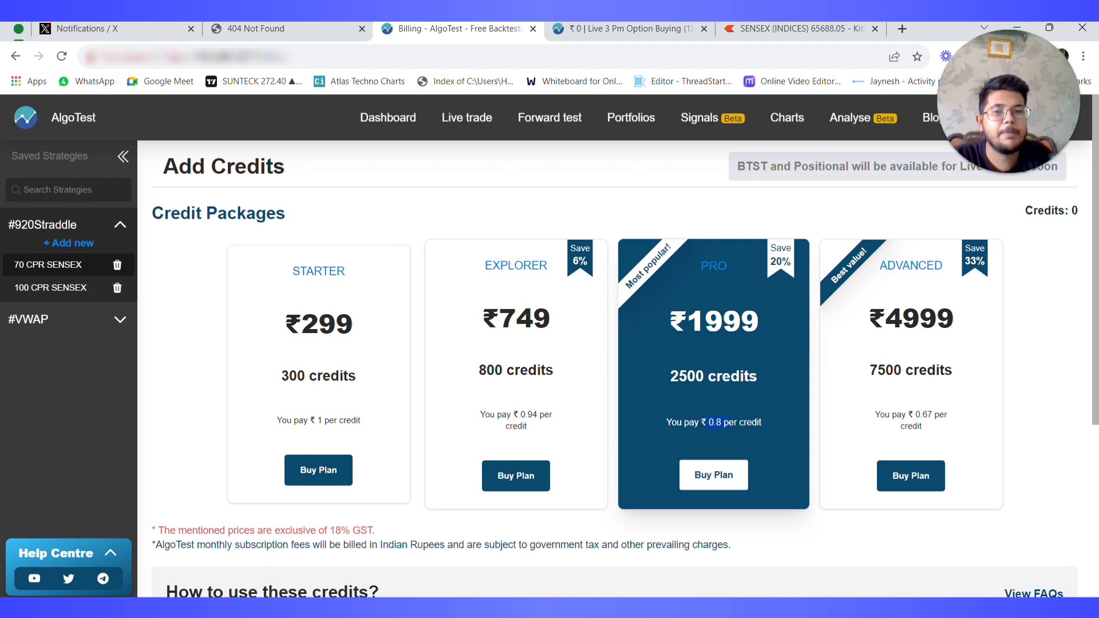
left_click_drag(281, 420, 362, 416)
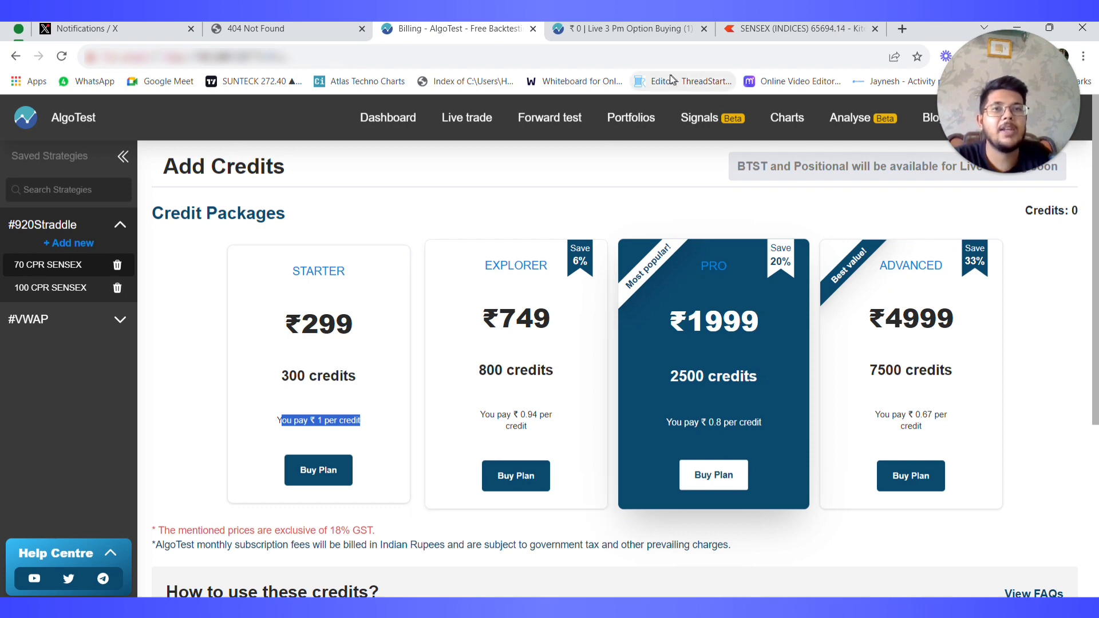
Step: Switch to the deployed Live 3 Pm Option Buying (1) page, return to the Live Deployment overview, and dismiss the email request
left_click(590, 35)
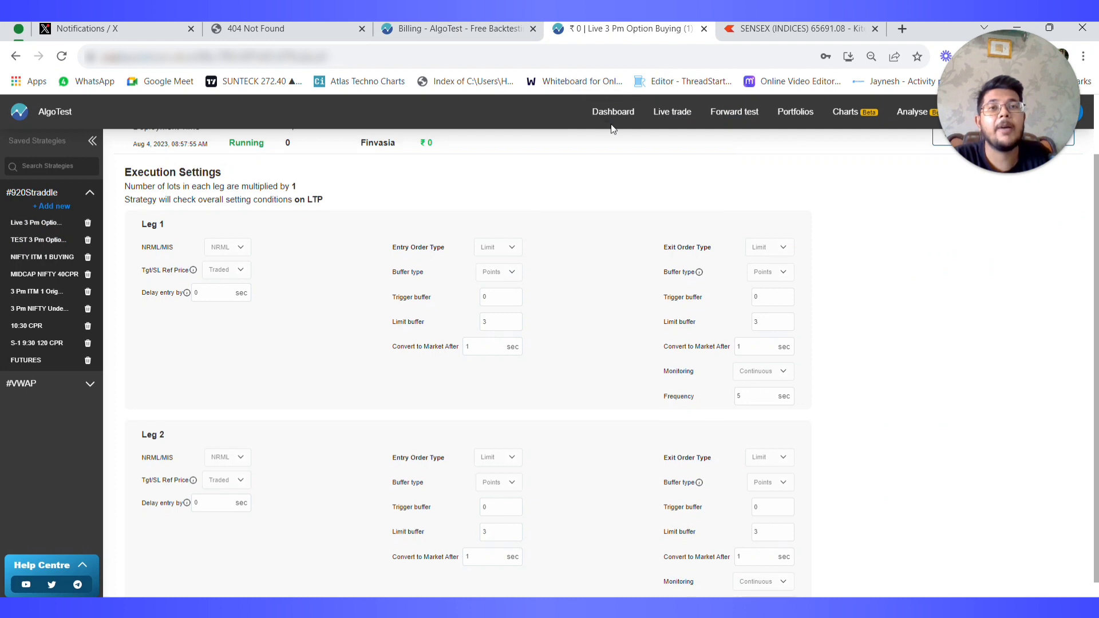
scroll(633, 165, "up", 2)
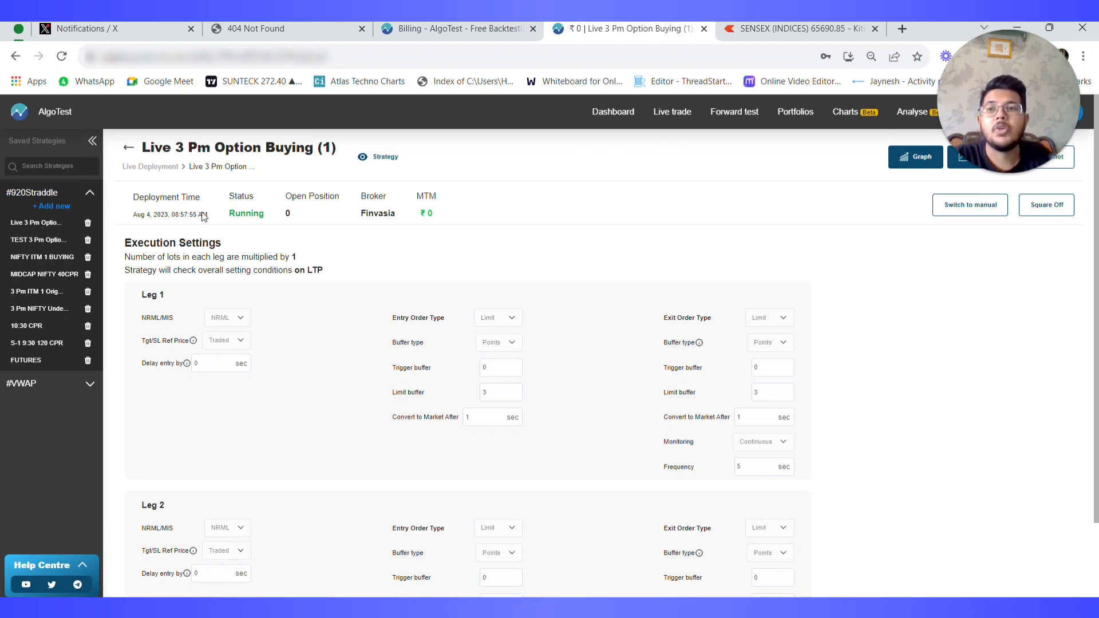
left_click(131, 153)
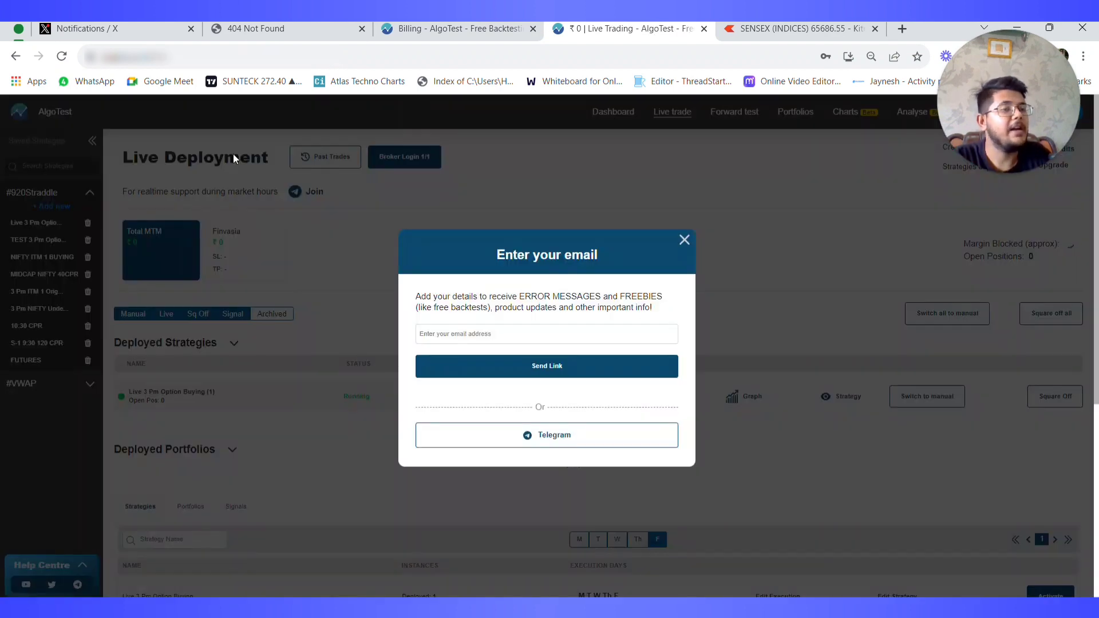
left_click(682, 241)
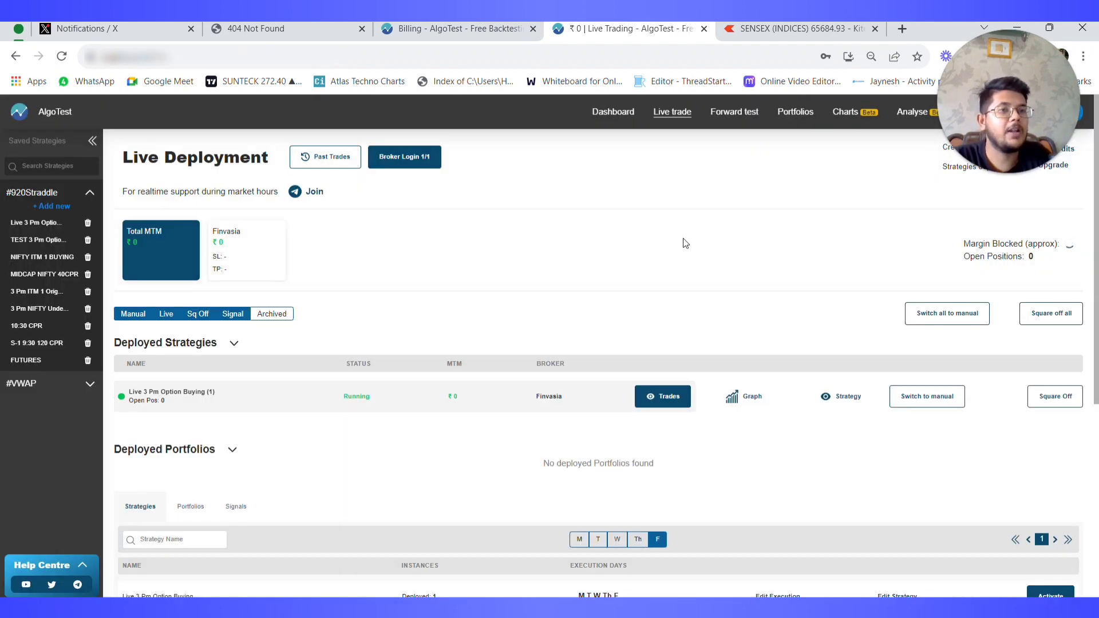